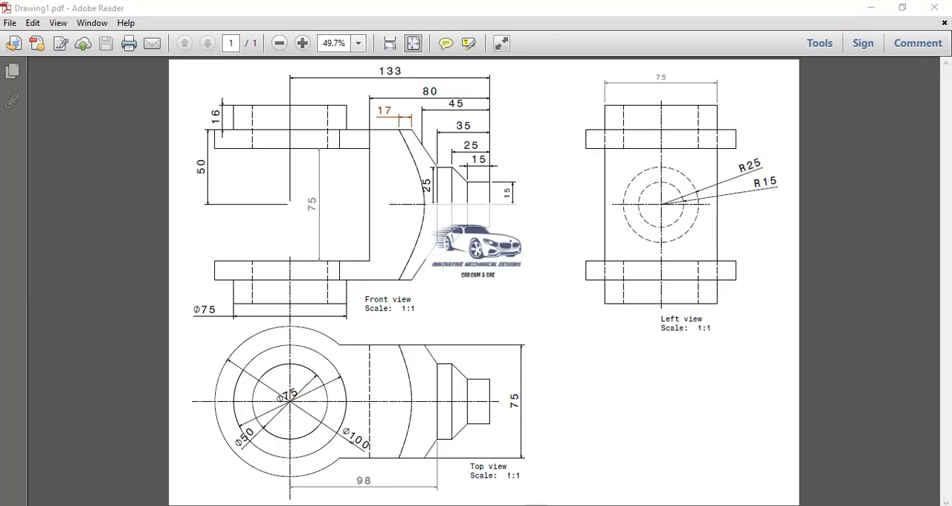
Switch to CATIA V5 and create a new Part Design part named REVOLVED PART
mouse_move(530, 505)
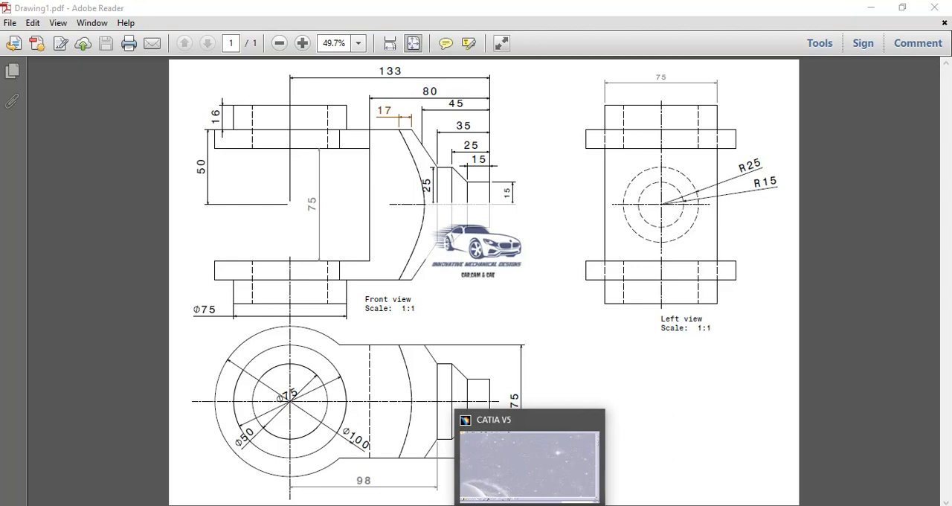
click(529, 468)
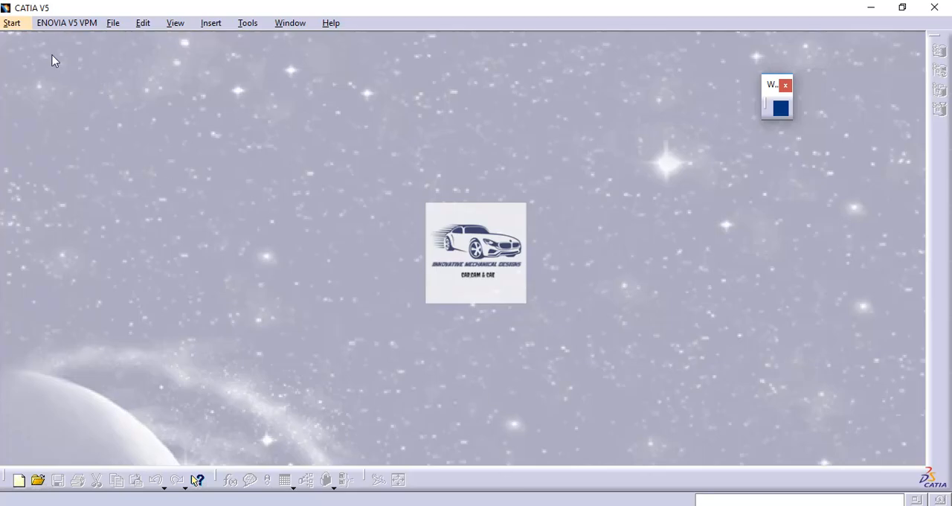
click(22, 25)
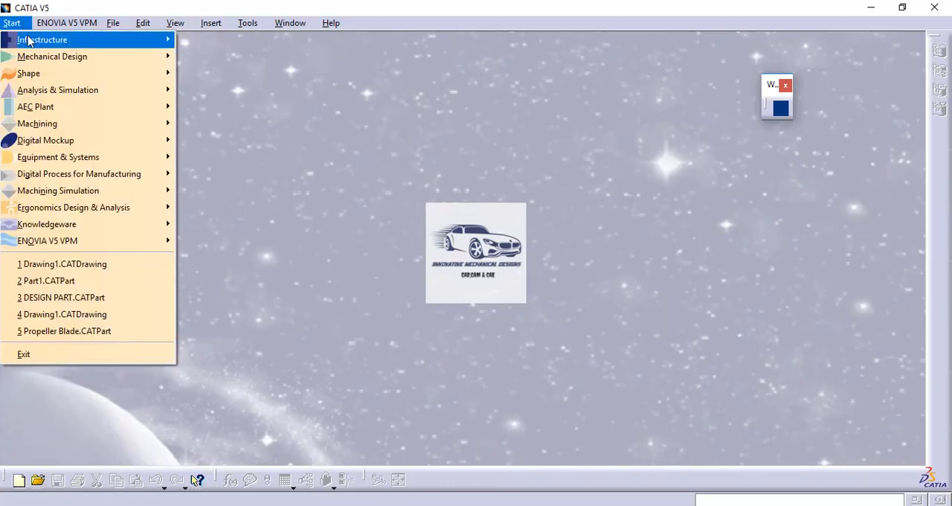
mouse_move(112, 60)
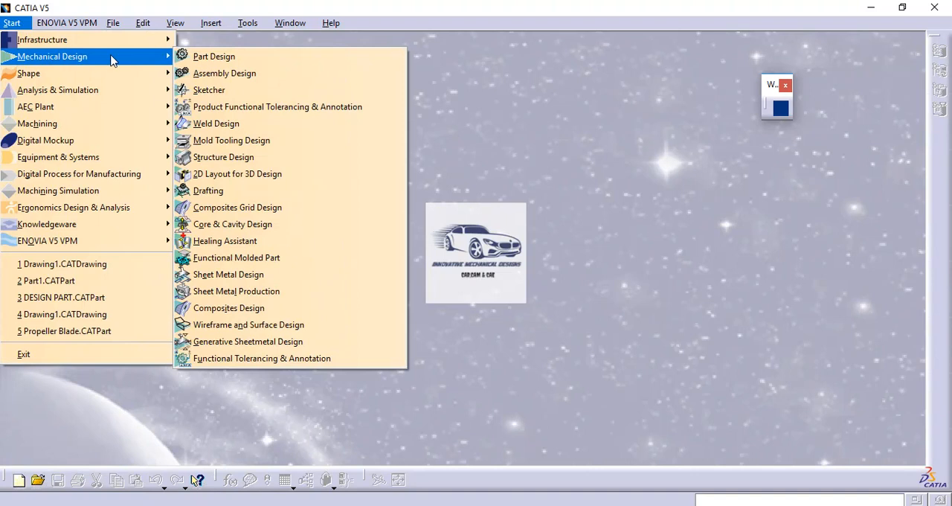
click(222, 58)
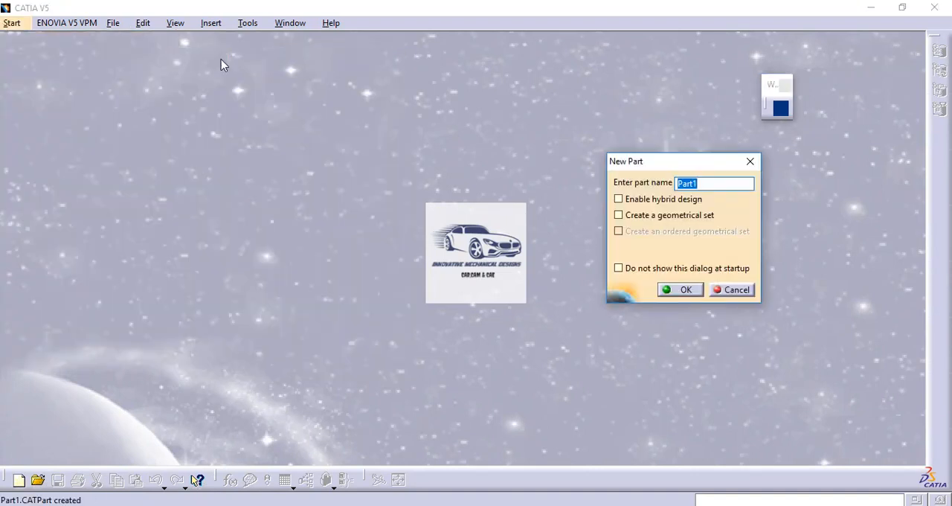
key(Caps_Lock)
text(REVOLVED PART)
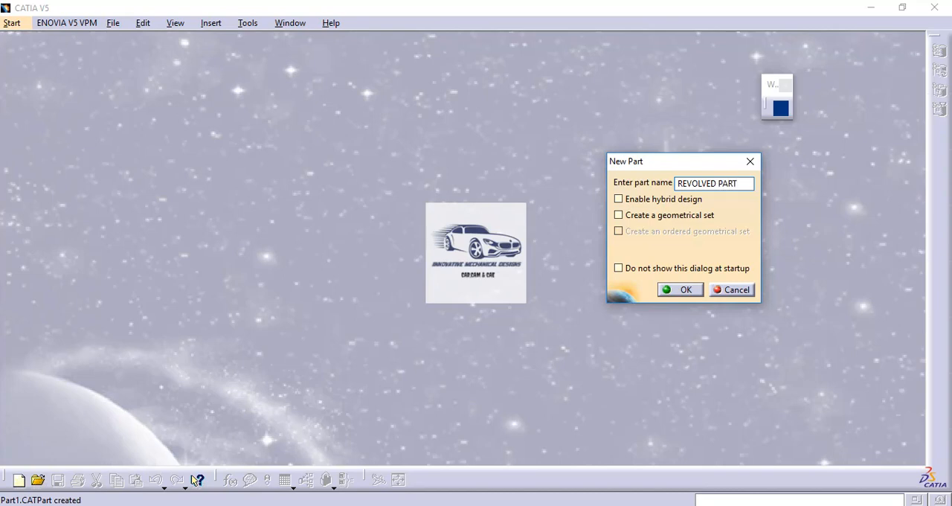
key(Return)
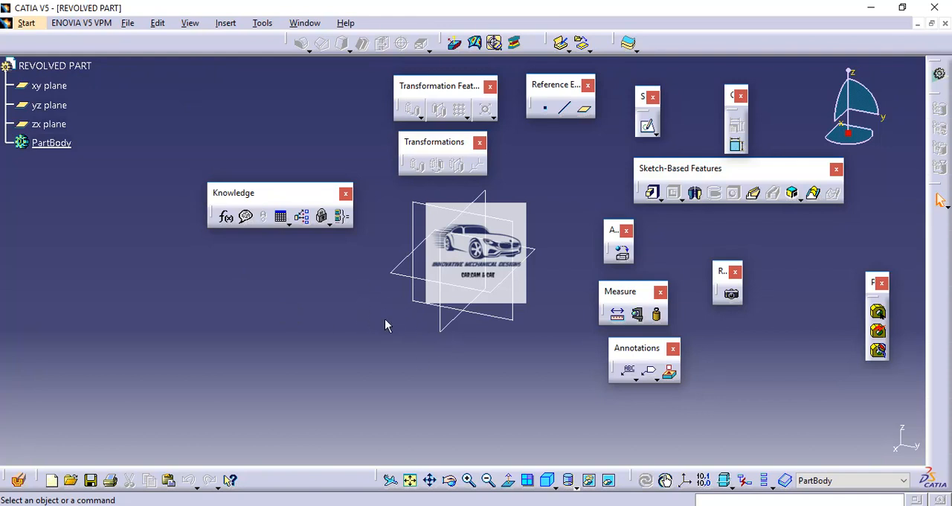
Open a sketch on the xy plane and draw a circle about 109 mm in diameter centred on the origin
click(398, 275)
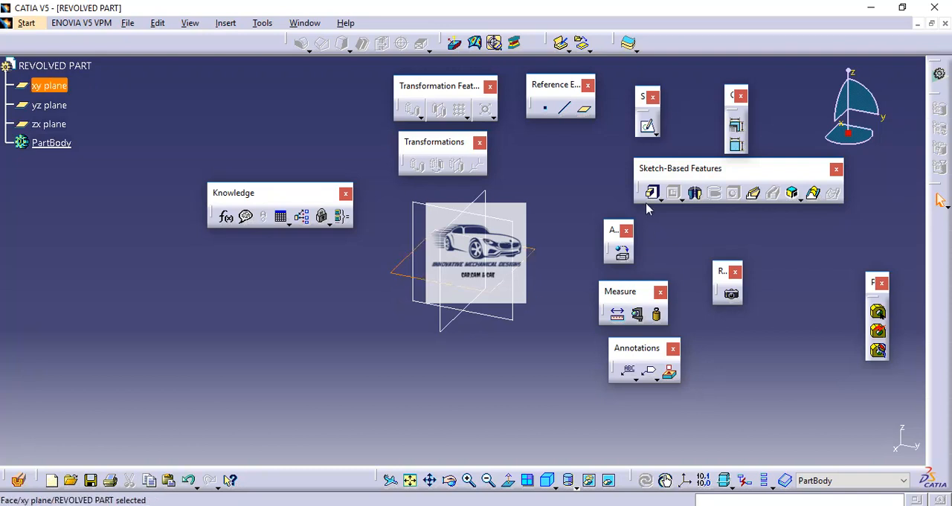
click(648, 128)
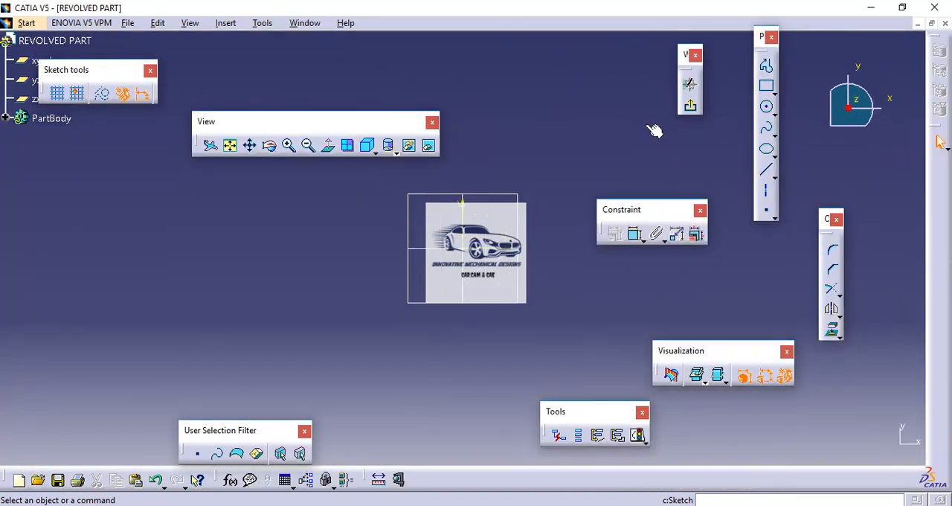
click(767, 109)
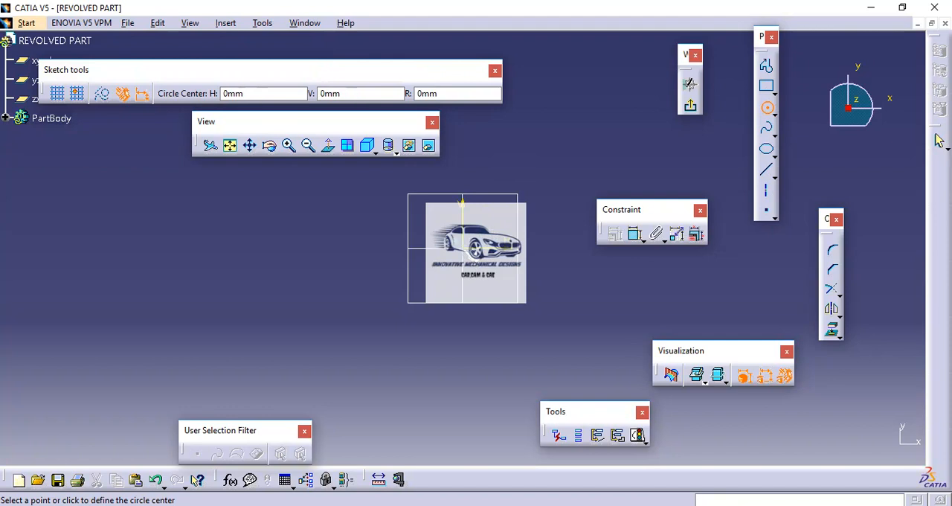
click(463, 248)
click(489, 152)
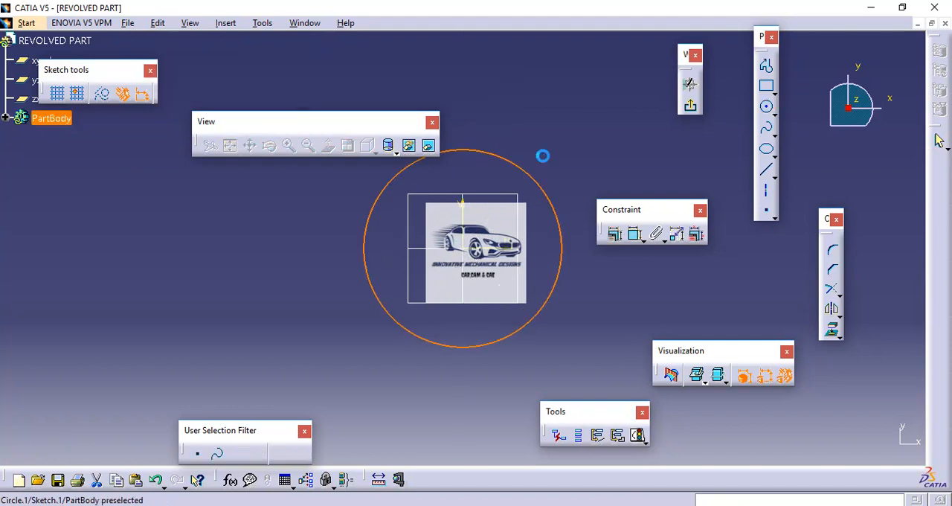
Dimension the circle with a diameter of 100 mm and exit the sketch
click(634, 234)
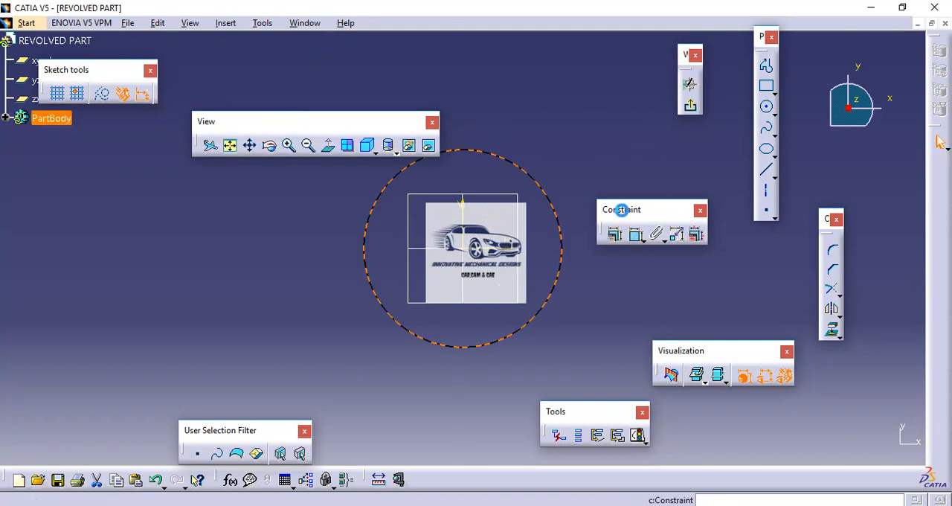
click(561, 245)
click(607, 153)
double_click(614, 149)
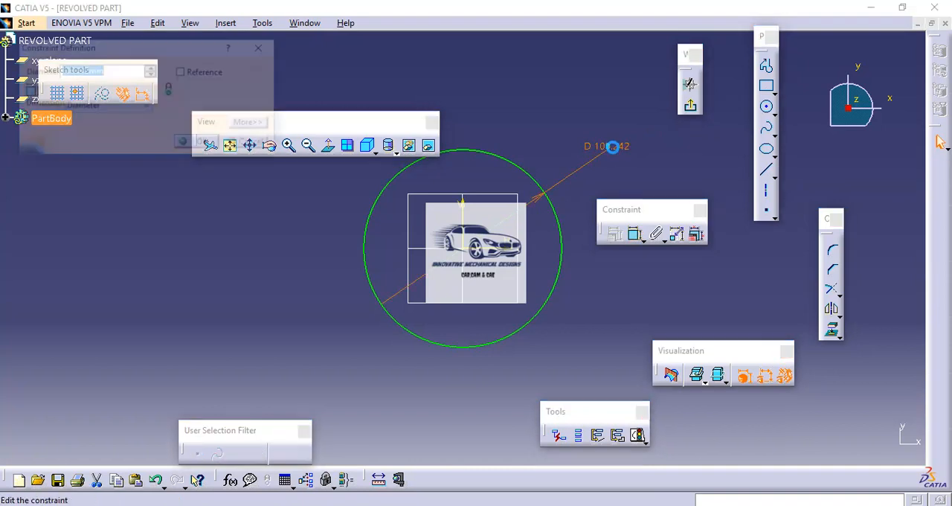
text(100)
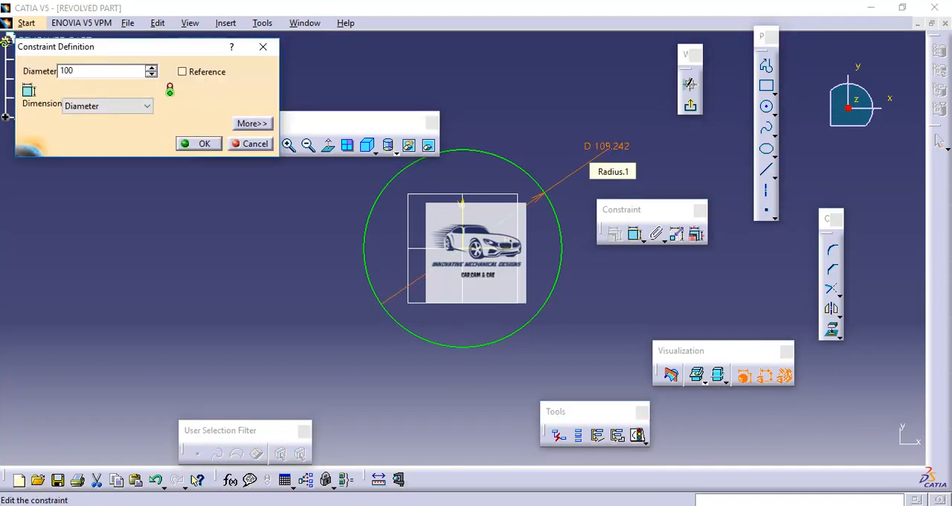
key(Return)
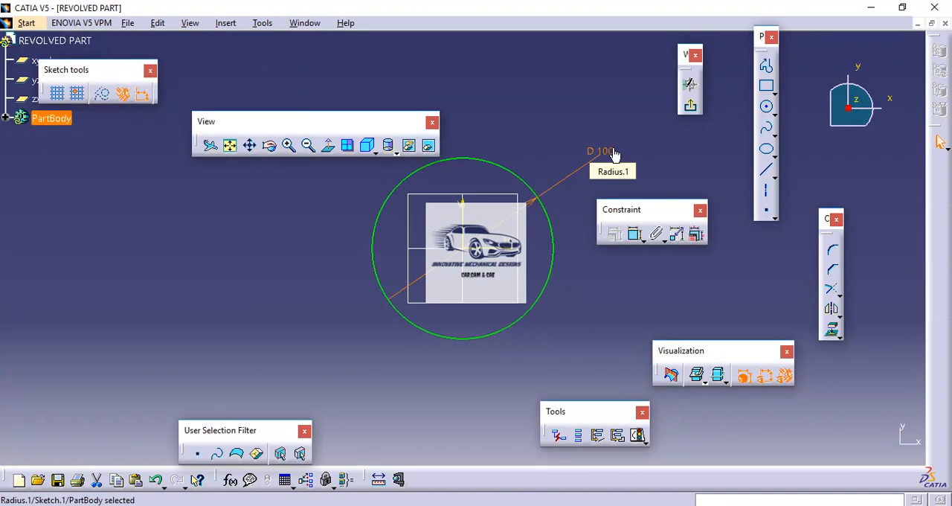
click(691, 108)
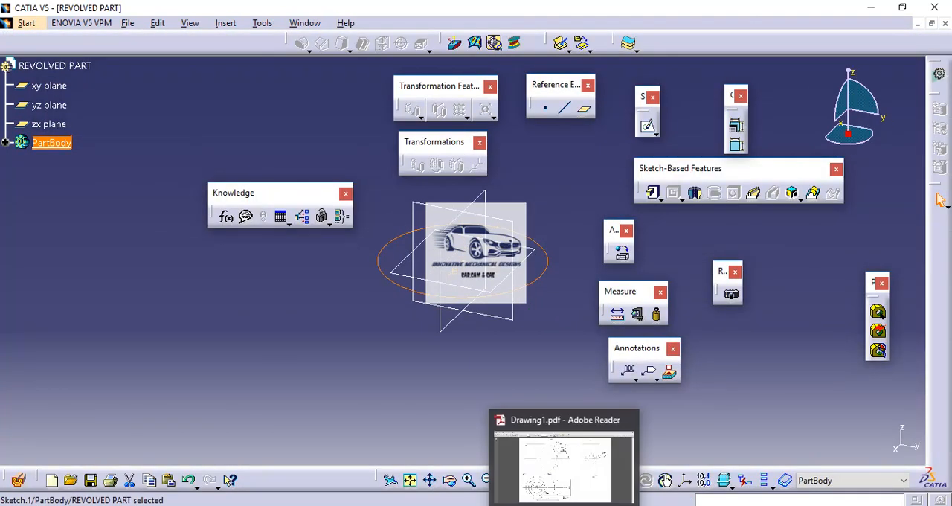
Consult the PDF drawing in Adobe Reader, return to CATIA, and pad the circle sketch 50 mm with mirrored extent
click(563, 465)
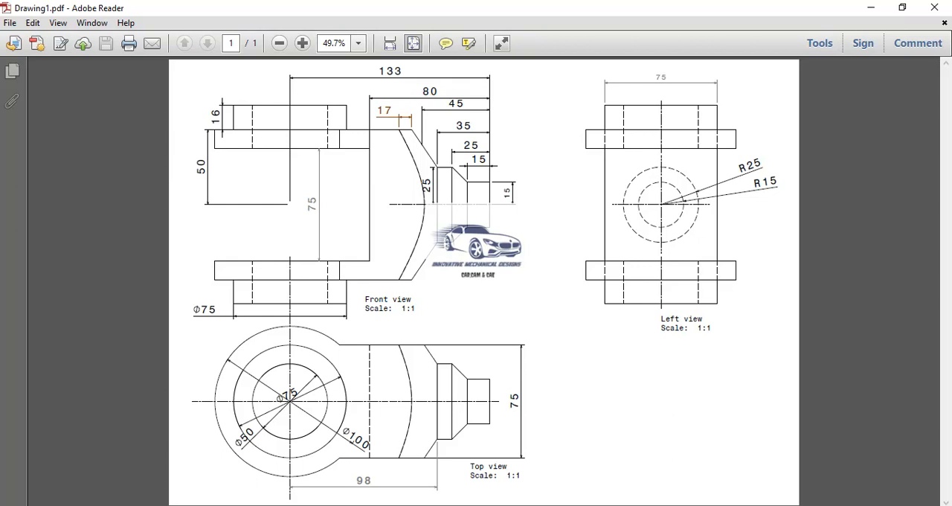
click(525, 505)
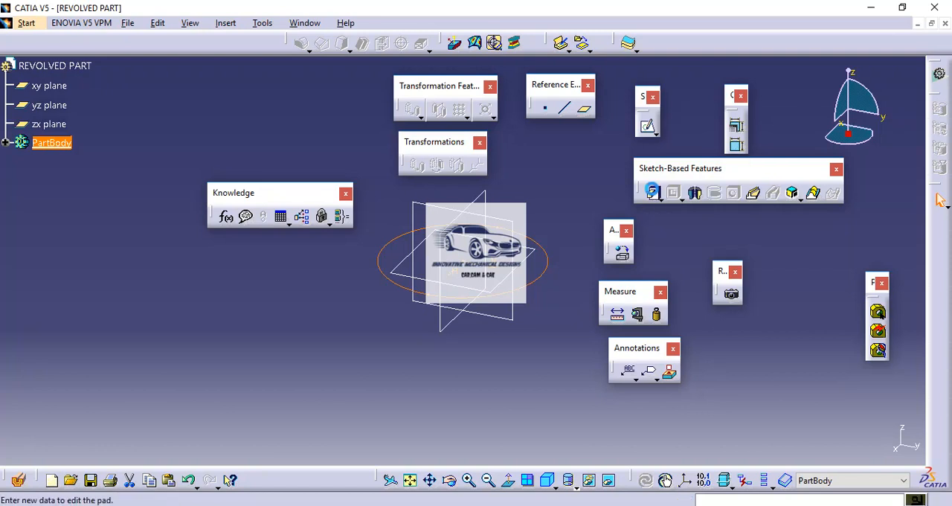
click(654, 194)
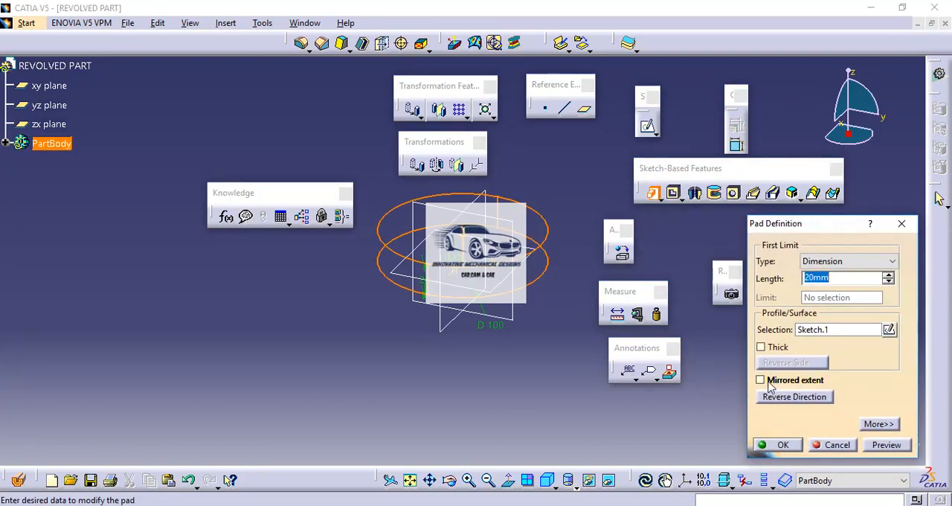
click(769, 381)
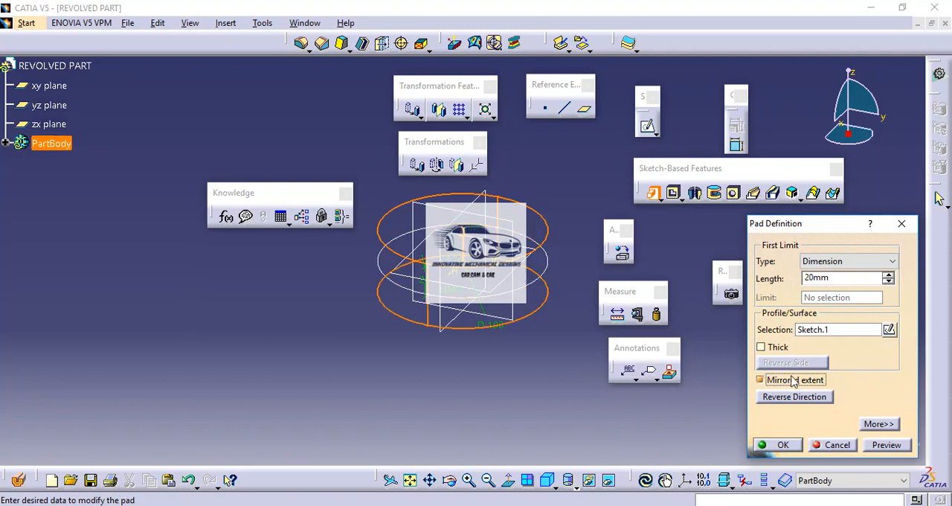
double_click(839, 278)
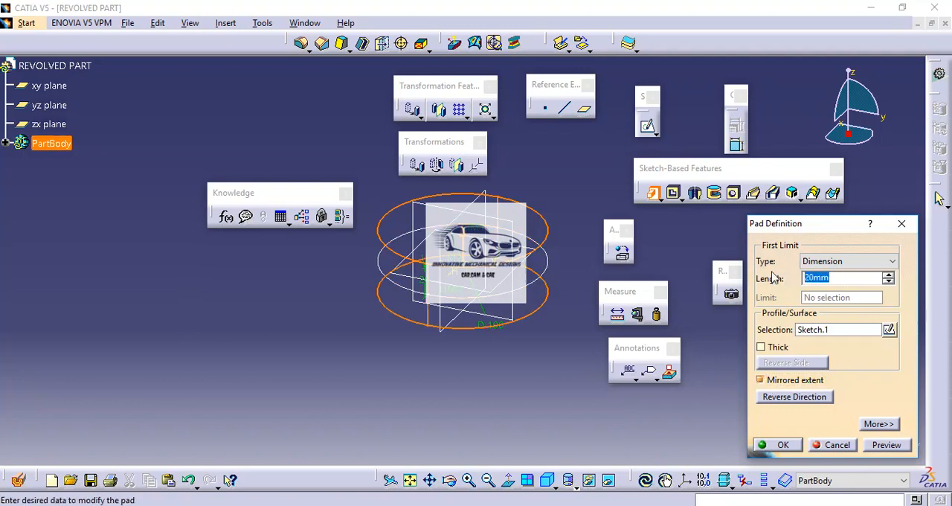
text(50)
click(887, 445)
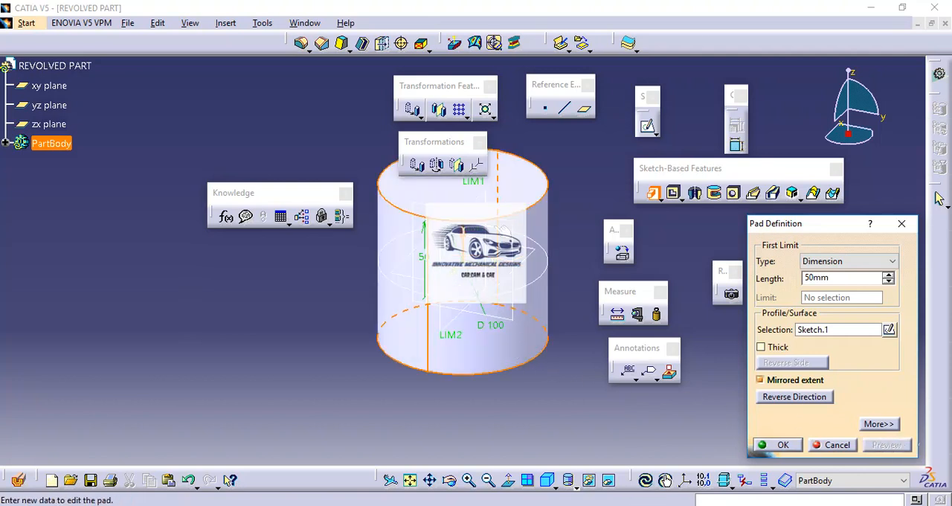
click(780, 445)
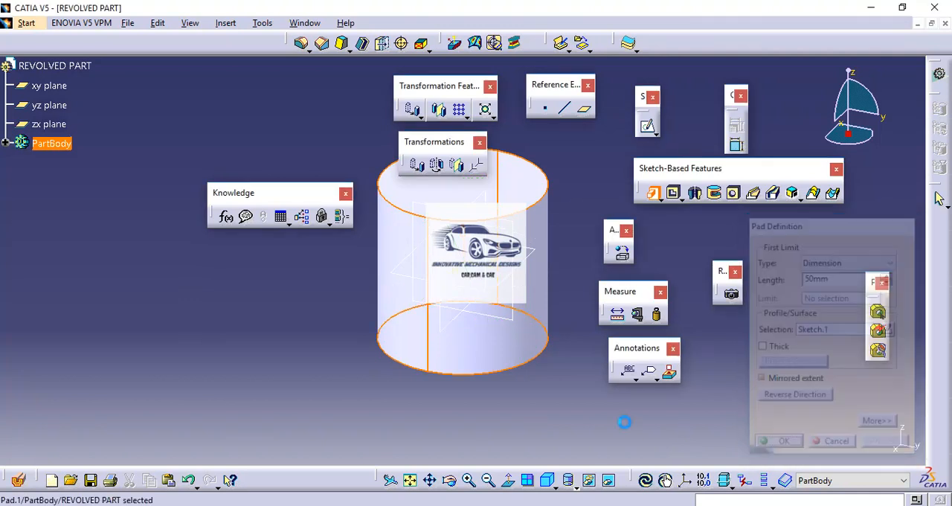
Check the PDF drawing again and, in CATIA, sketch an origin-centred circle about 68 mm in diameter on the cylinder's top face
click(573, 457)
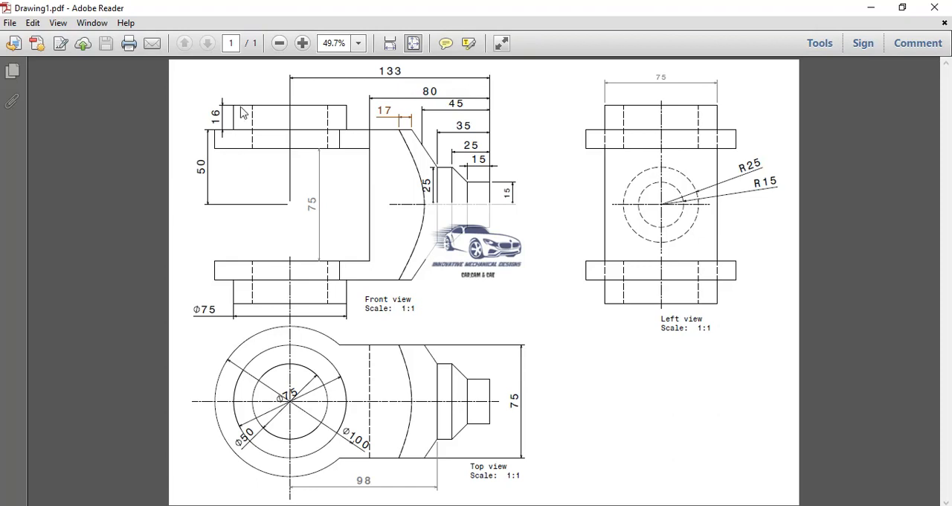
key(alt+Tab)
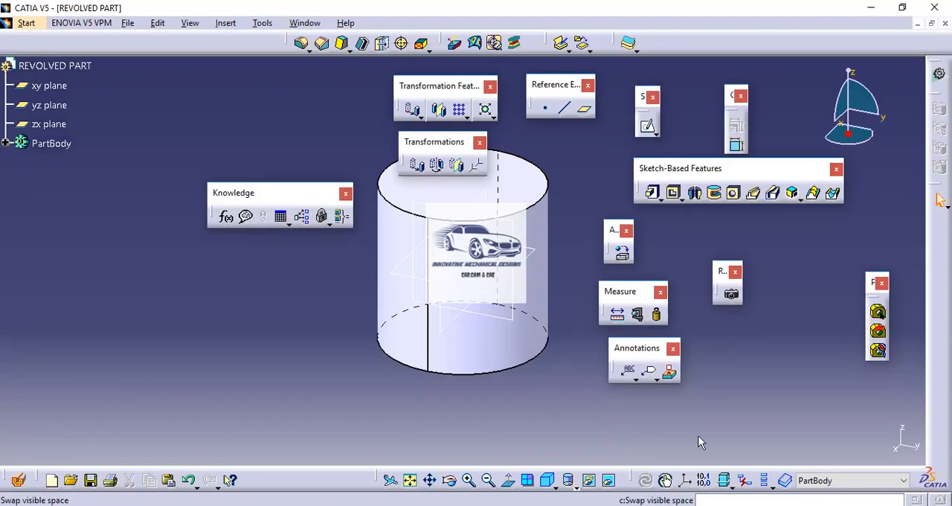
click(650, 128)
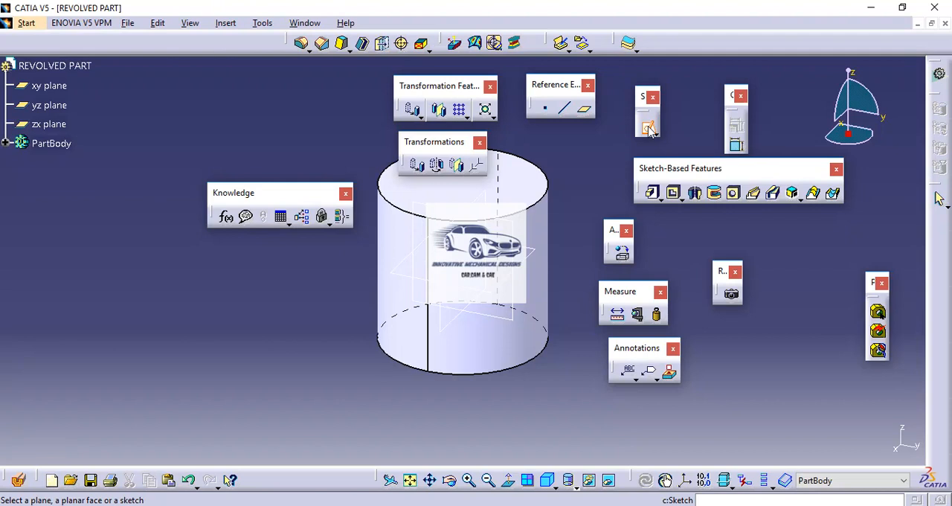
click(536, 184)
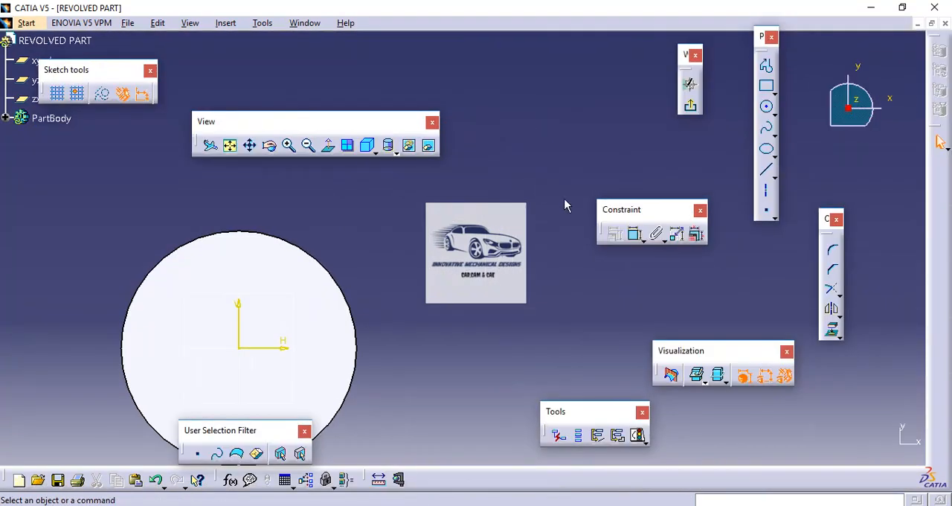
click(766, 106)
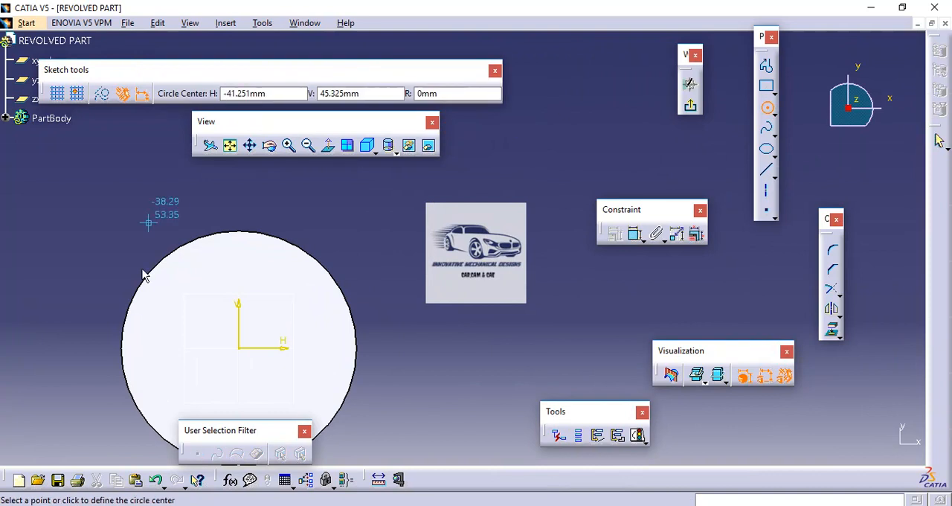
click(238, 346)
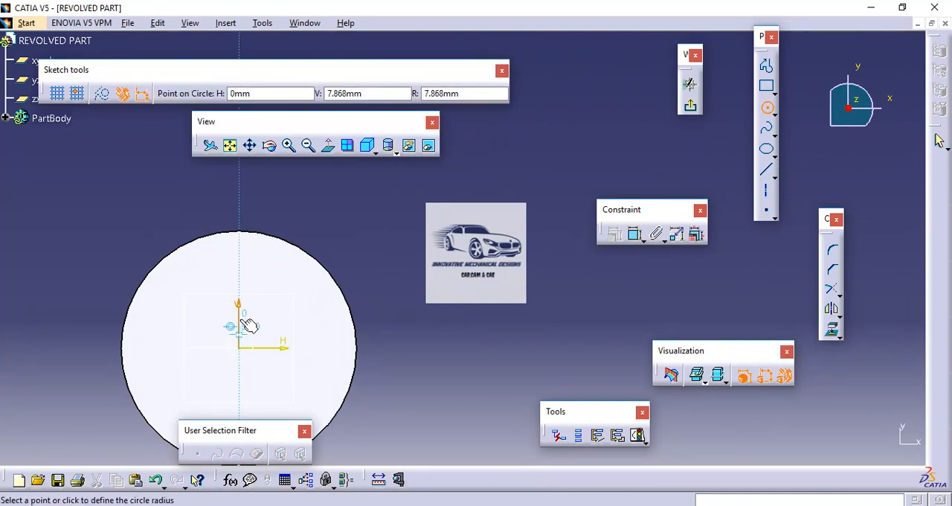
click(250, 270)
Dimension the top-face circle with a diameter of 75 mm and exit the sketch
click(634, 234)
click(318, 342)
click(408, 227)
double_click(430, 228)
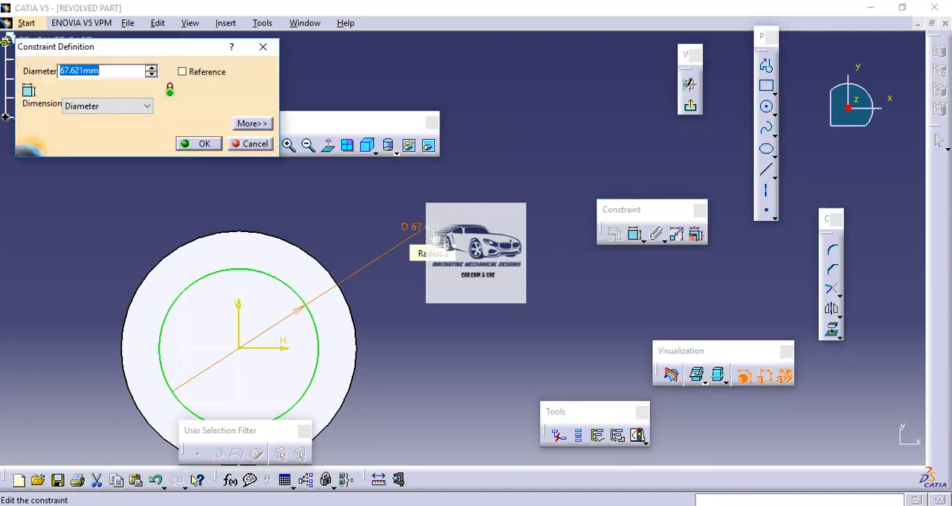
text(75)
key(Return)
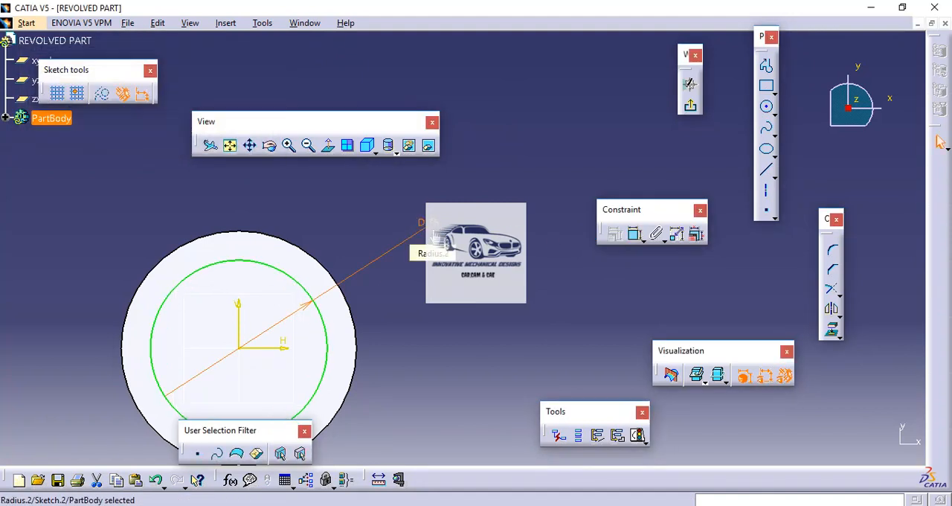
click(691, 109)
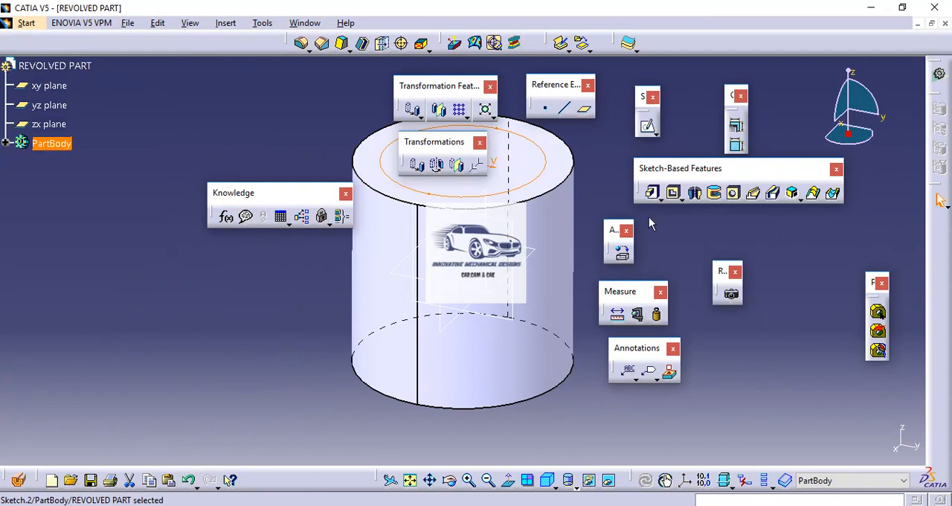
Pad the 75 mm circle sketch 16 mm upward from the cylinder's top face
click(652, 195)
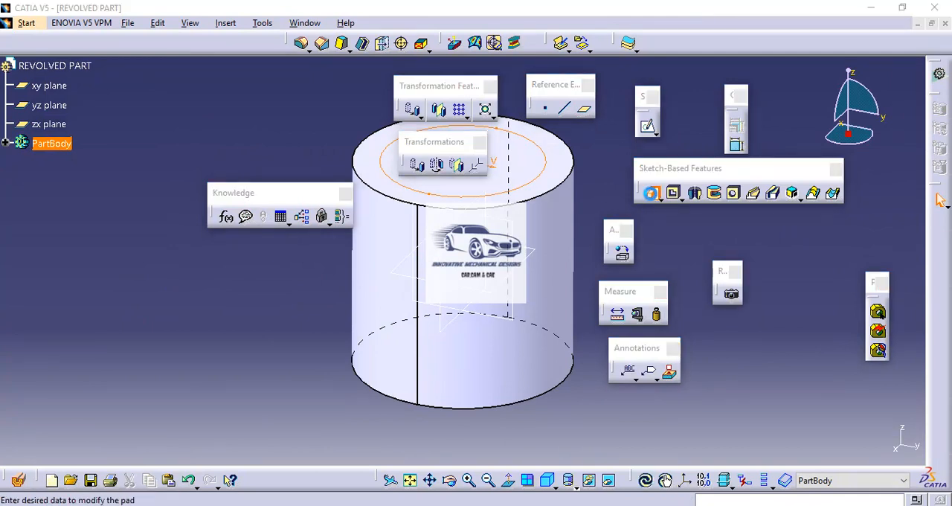
text(16mm)
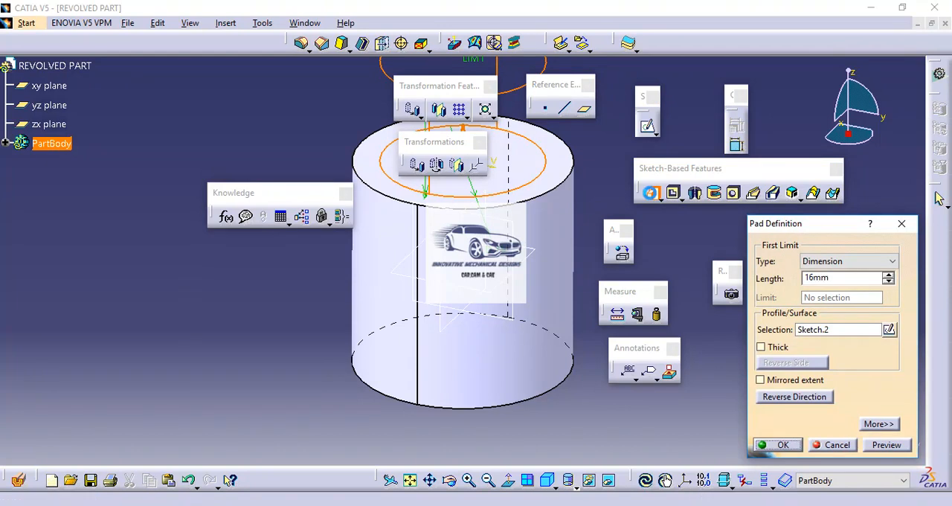
key(Return)
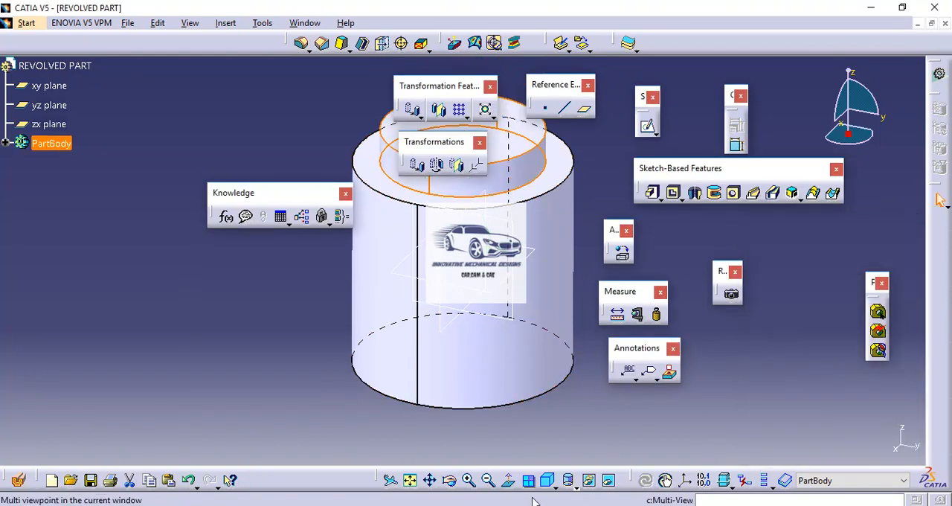
Consult the PDF drawing in Adobe Reader, return to CATIA, and mirror the top boss about the xy plane
click(566, 462)
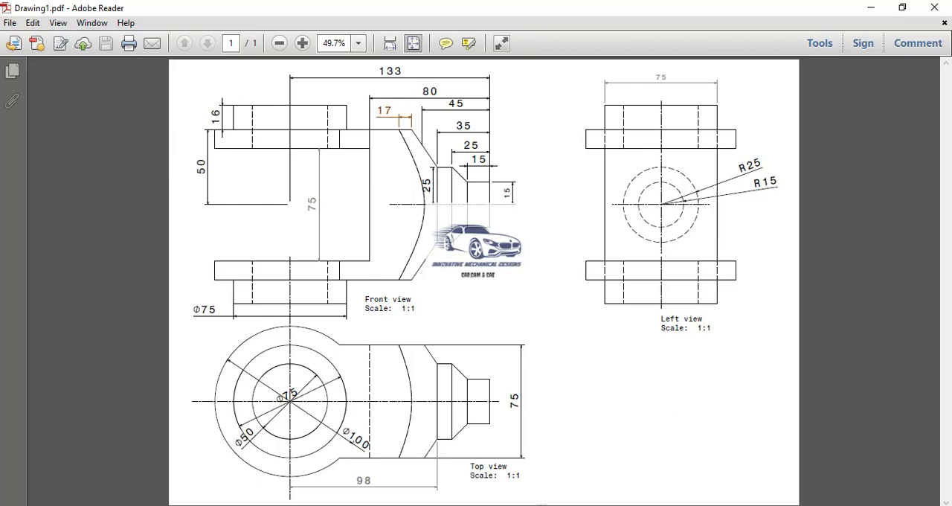
key(alt+Tab)
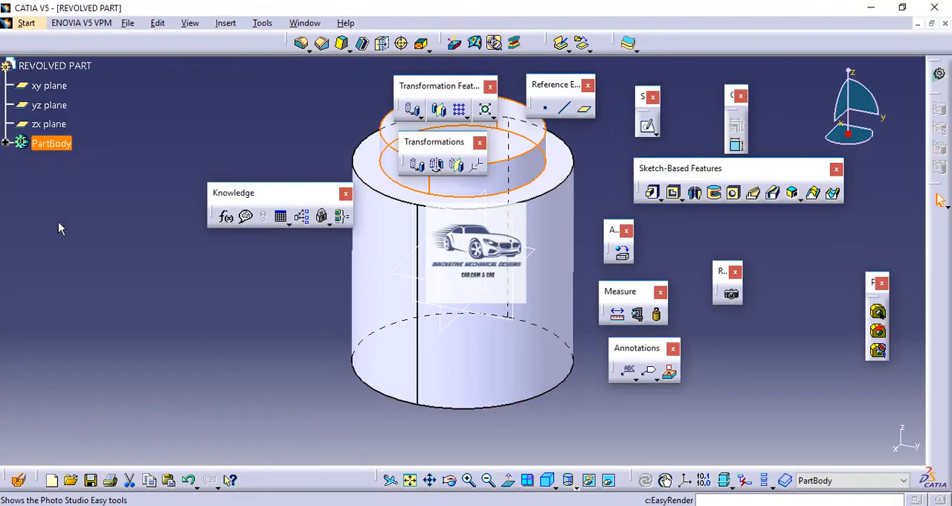
click(409, 194)
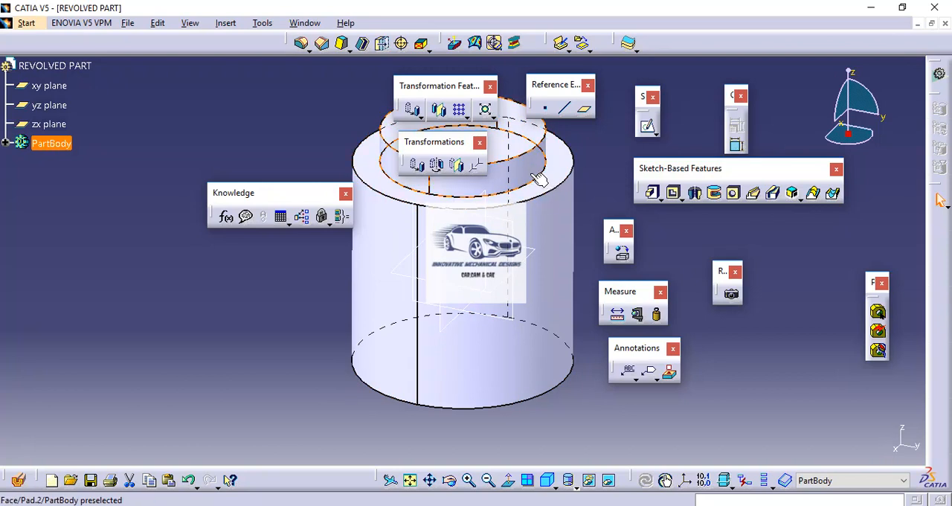
click(441, 112)
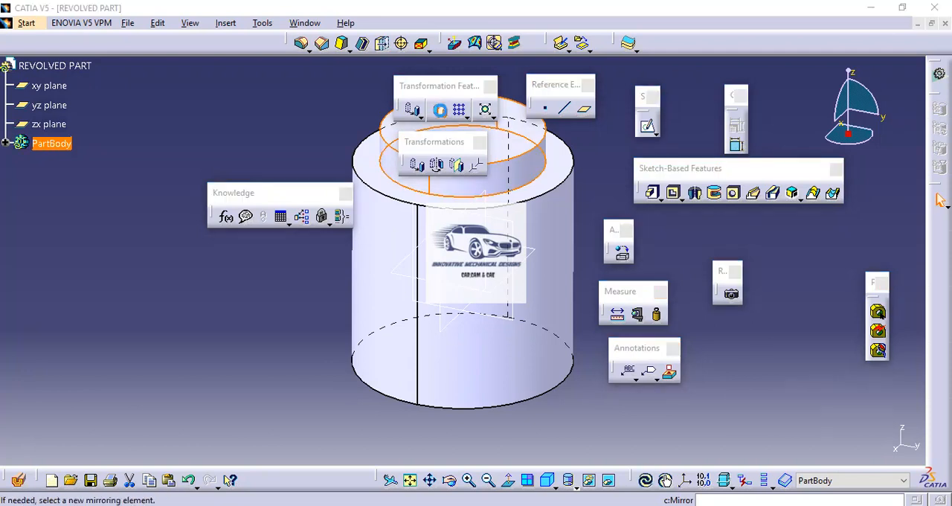
click(543, 258)
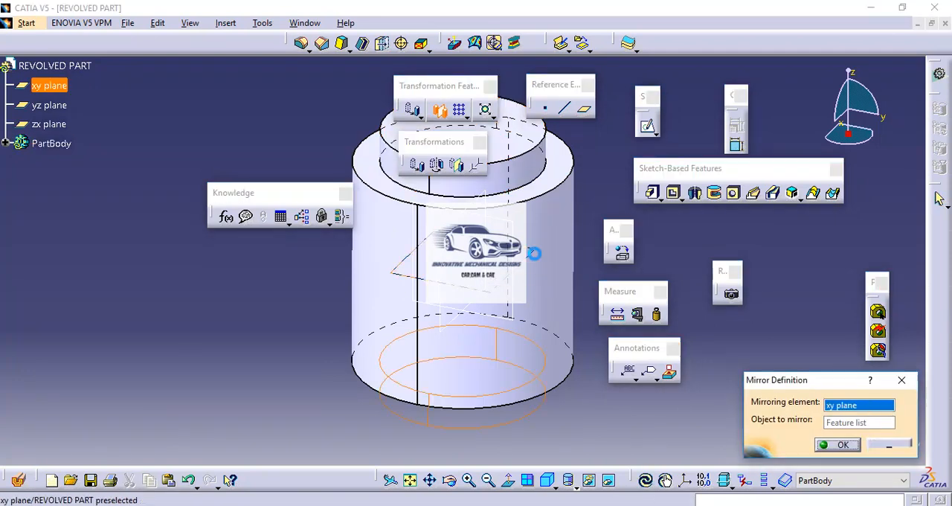
click(836, 445)
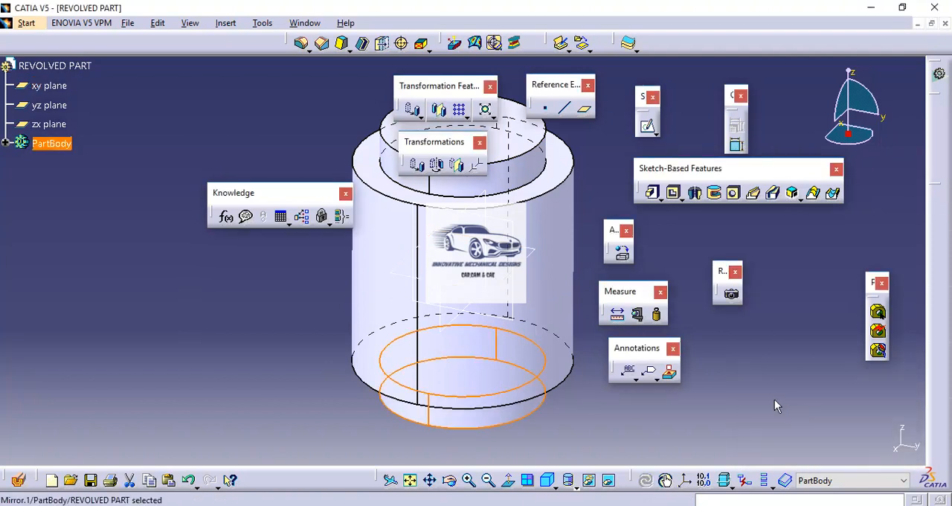
Check the PDF drawing and, in CATIA, define a 50 mm diameter Up To Last hole on the upper boss's top face
middle_drag(570, 200, 476, 228)
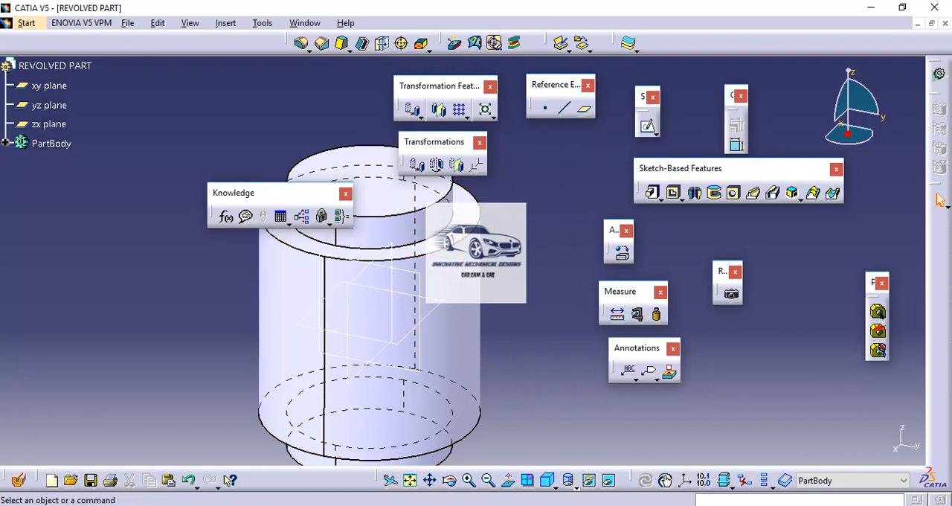
click(476, 505)
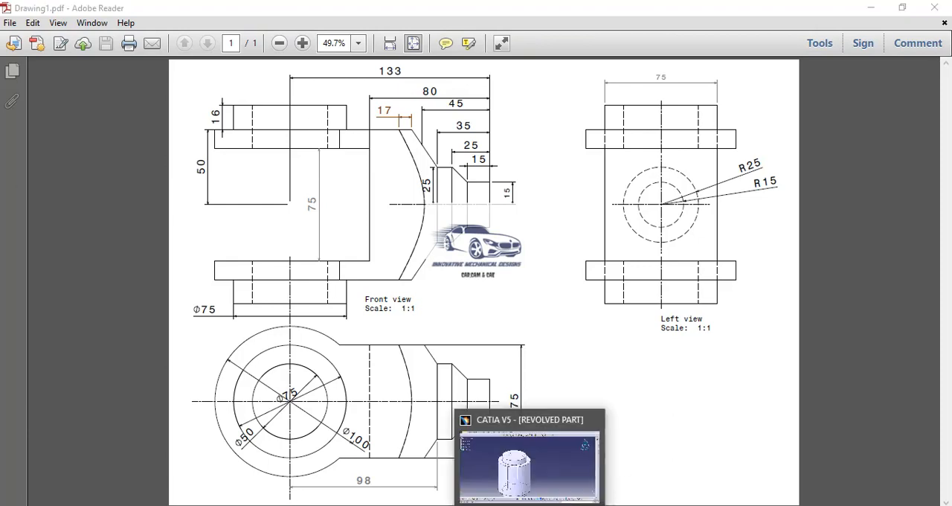
click(547, 505)
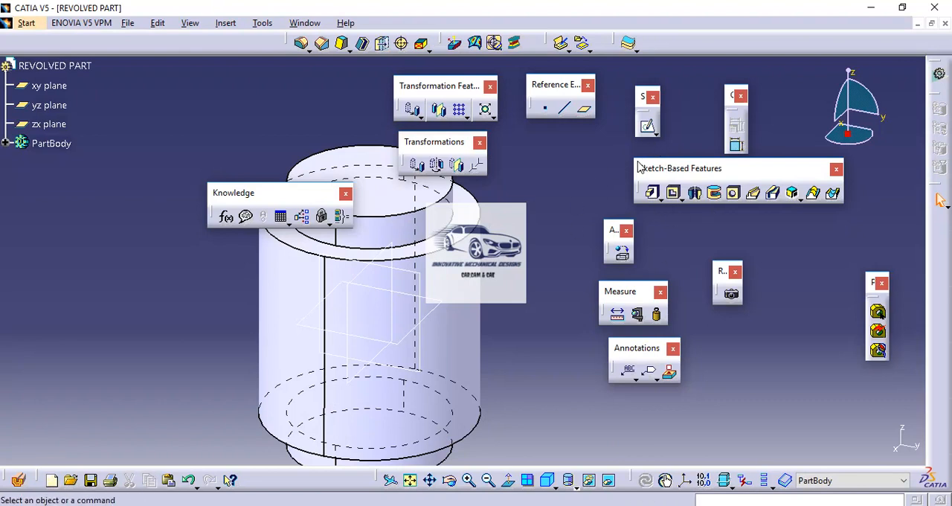
click(734, 194)
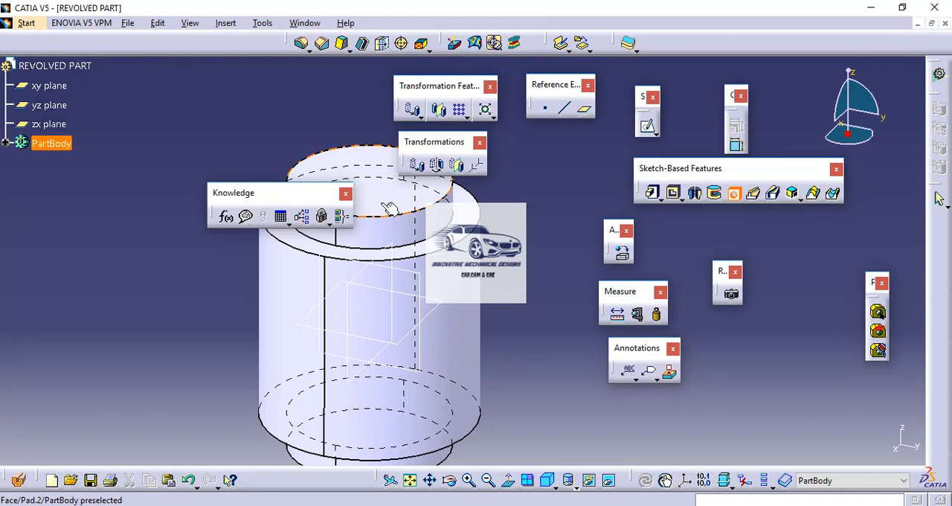
middle_drag(386, 179, 404, 110)
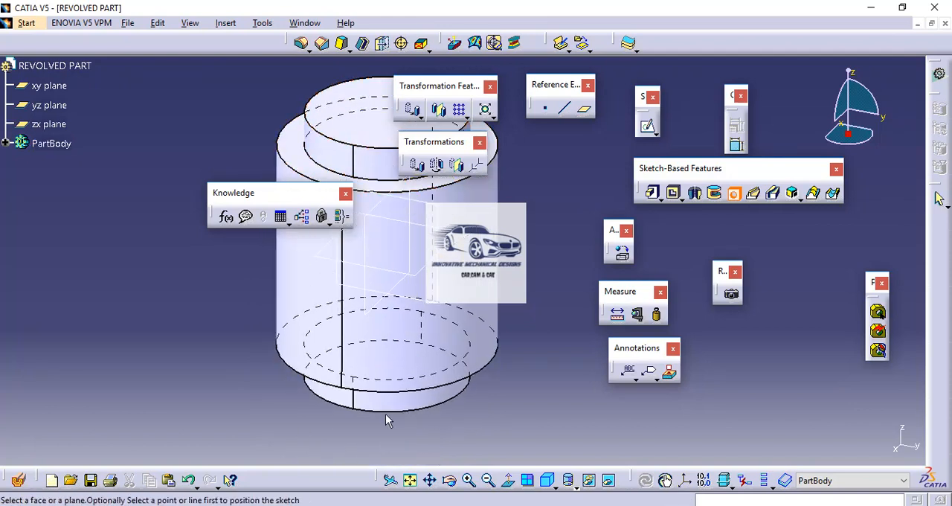
click(381, 118)
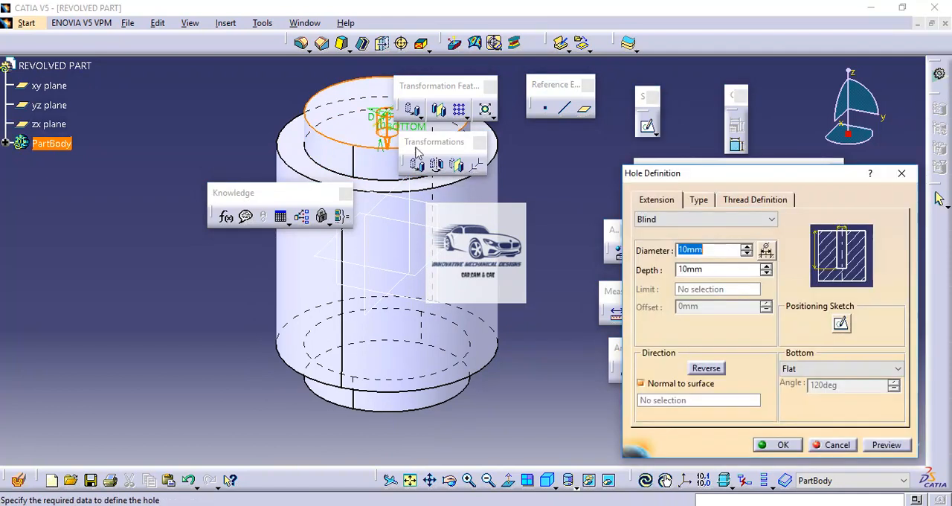
text(50)
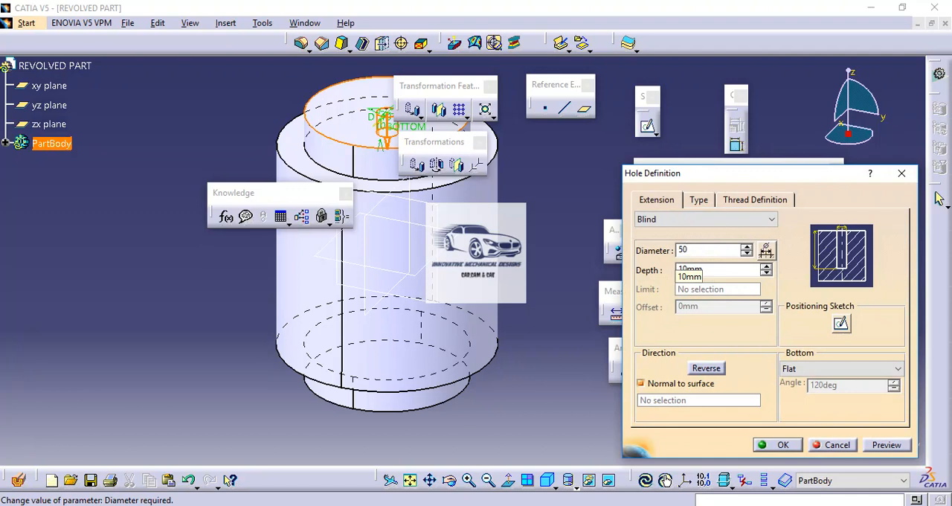
click(667, 222)
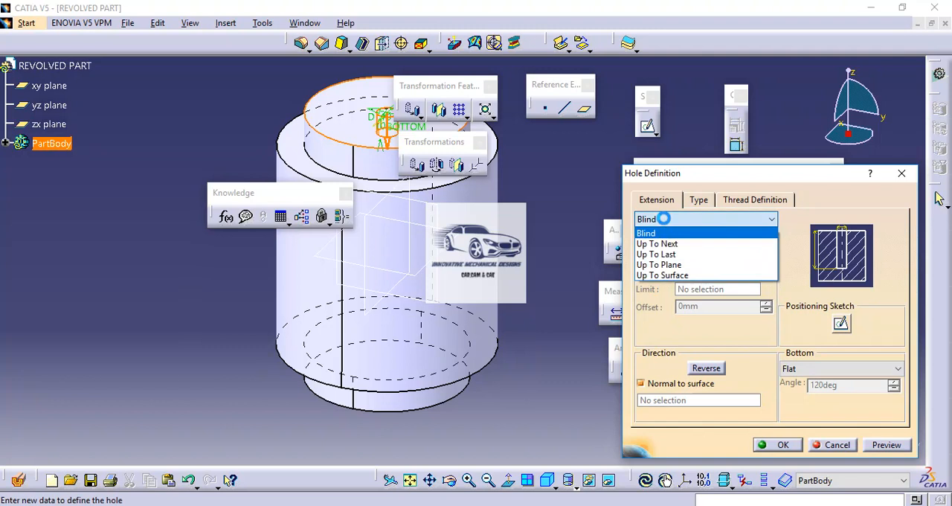
click(676, 255)
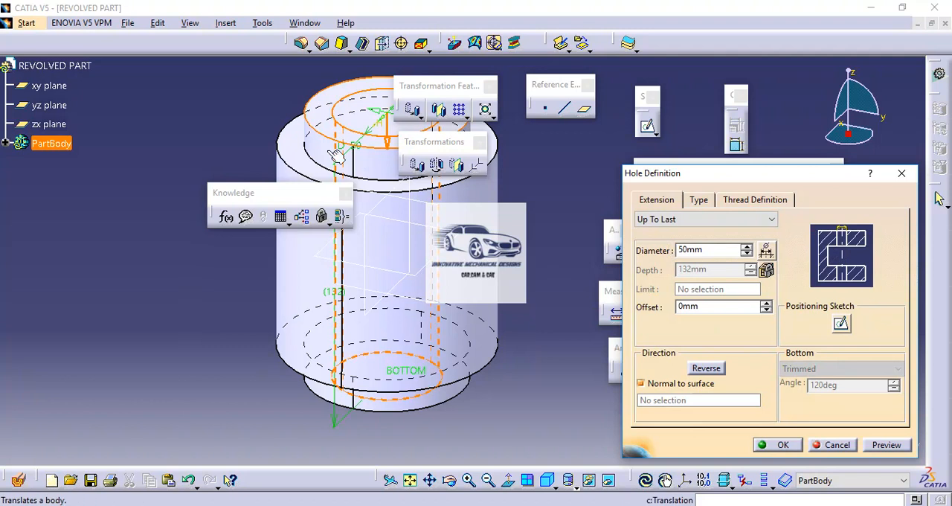
Constrain the hole's positioning point concentric with the boss's circular edge, exit the sketch and create the hole
click(841, 325)
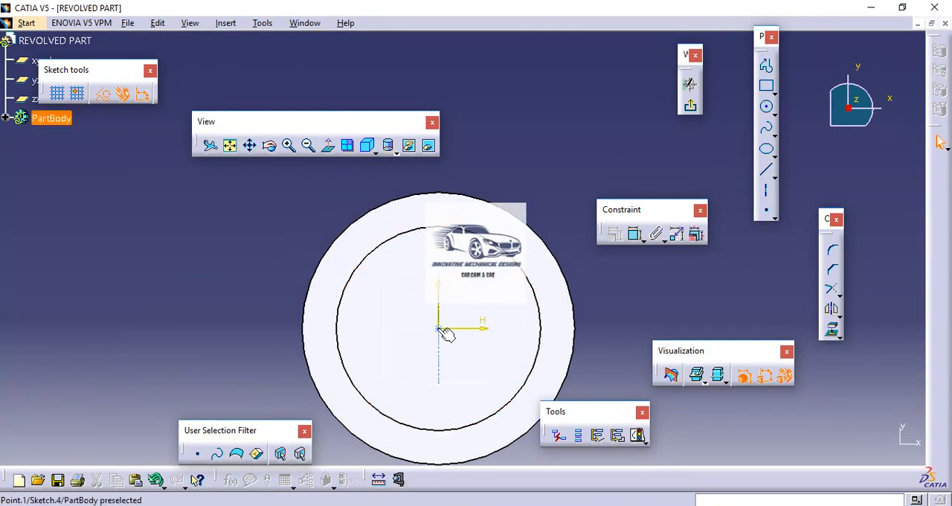
click(439, 329)
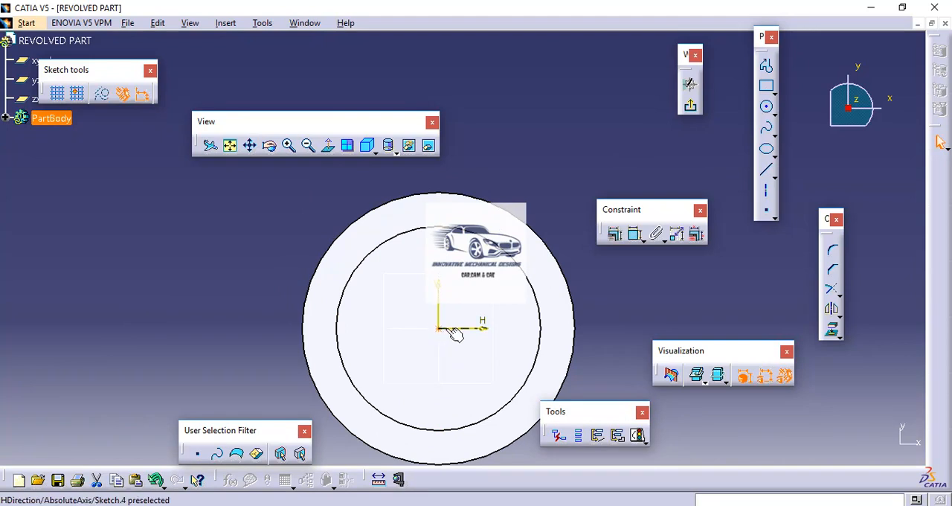
click(542, 273)
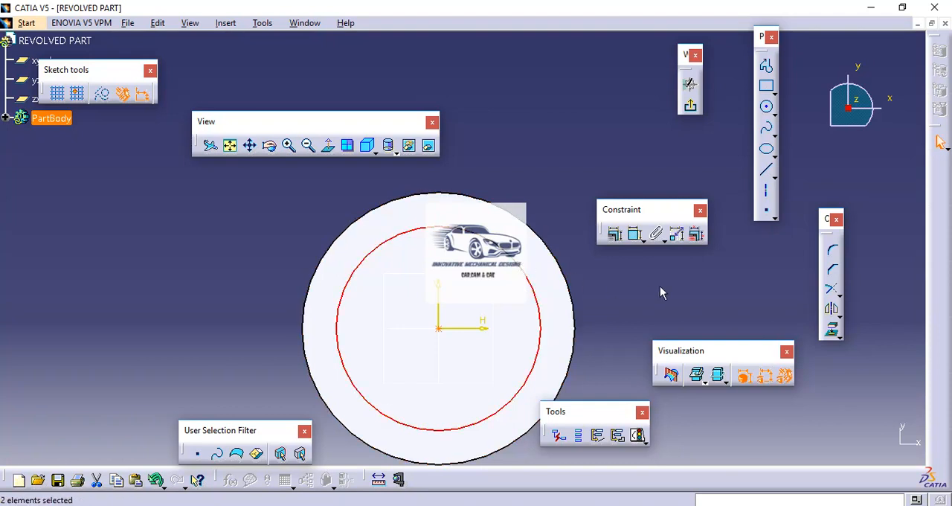
click(617, 235)
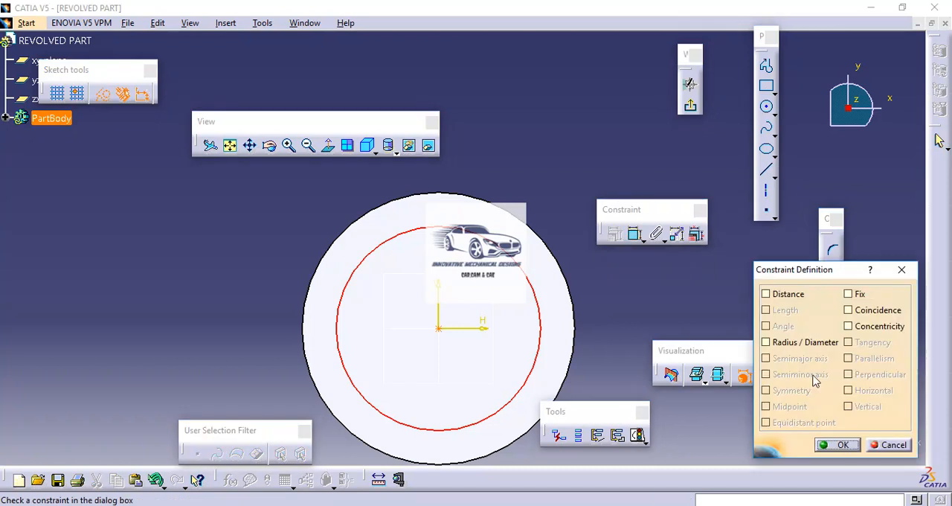
click(860, 327)
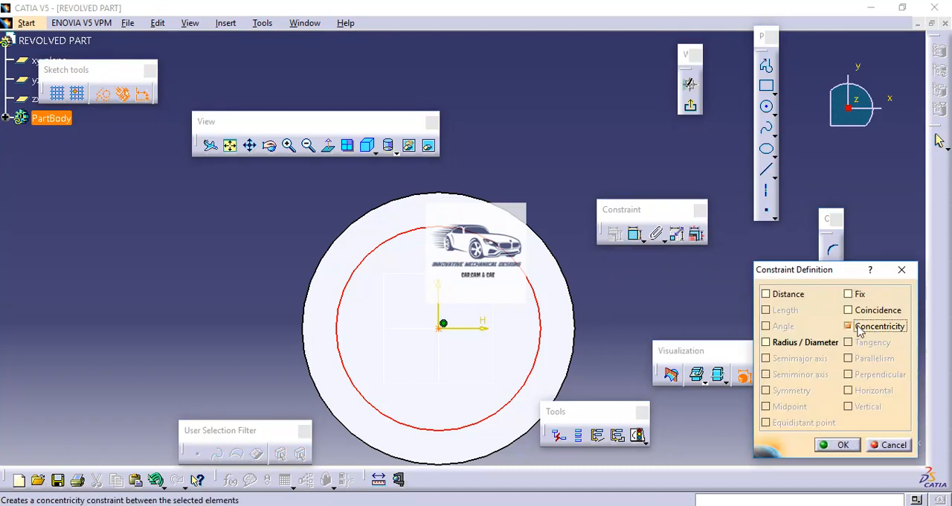
click(843, 445)
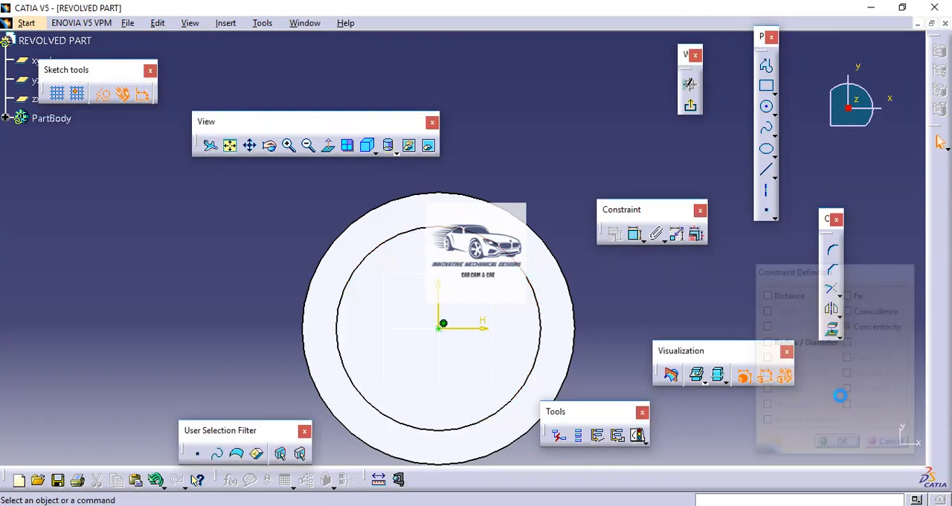
click(692, 108)
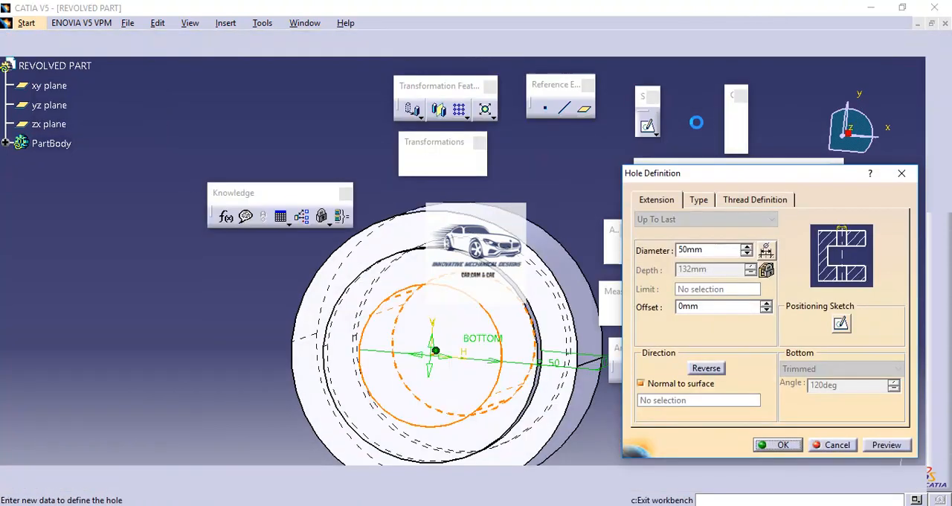
click(778, 445)
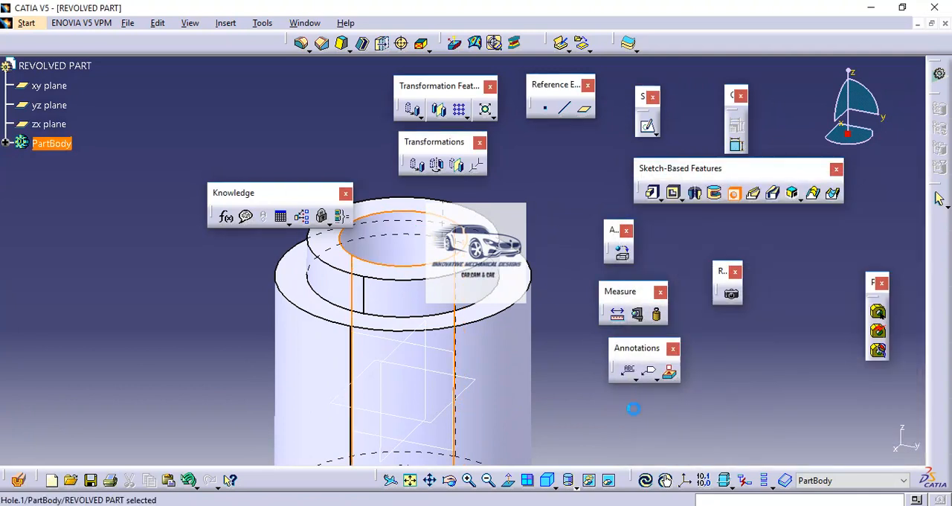
Consult the PDF drawing and, in CATIA, start a new sketch with an origin-centred circle about 105 mm in diameter around the body
middle_drag(534, 322, 533, 290)
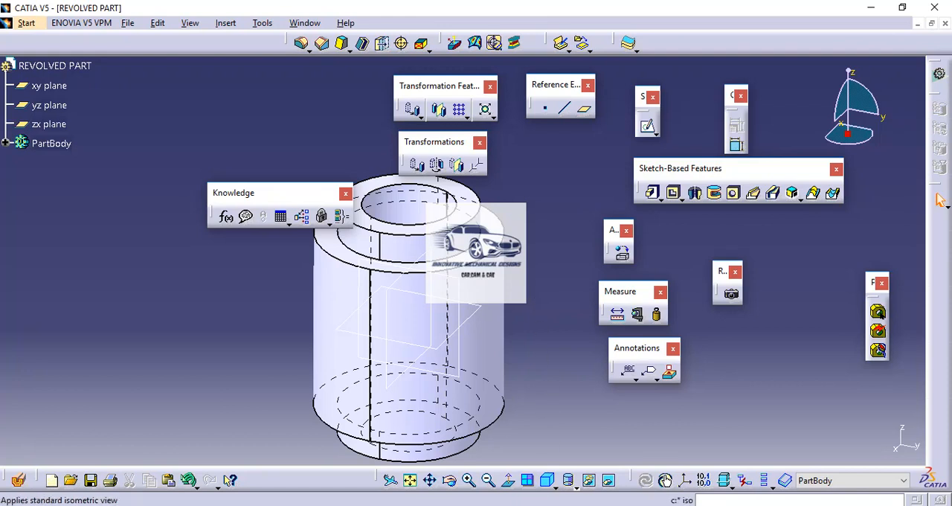
mouse_move(555, 505)
click(554, 458)
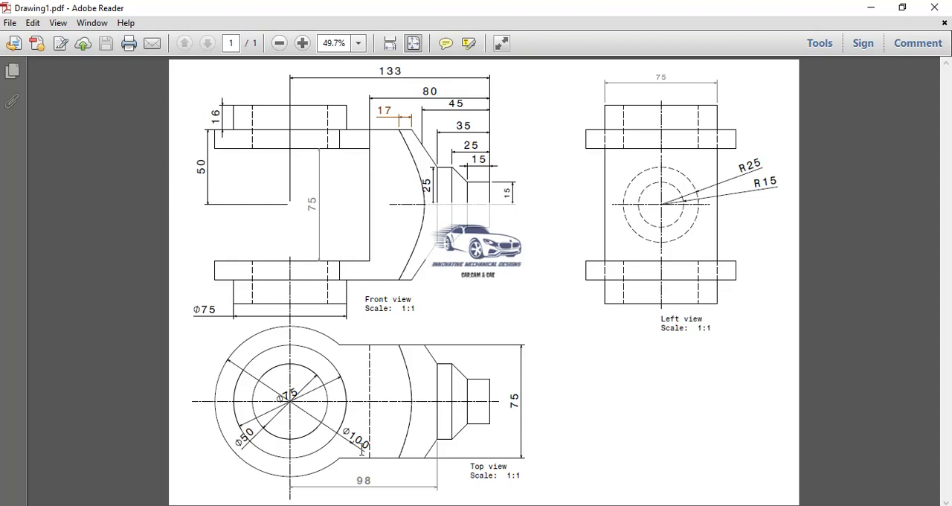
click(537, 505)
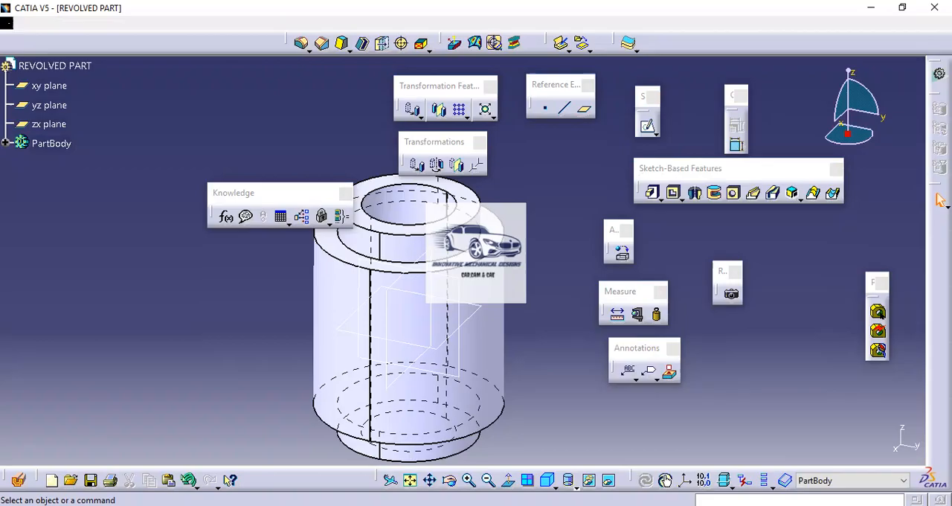
click(648, 128)
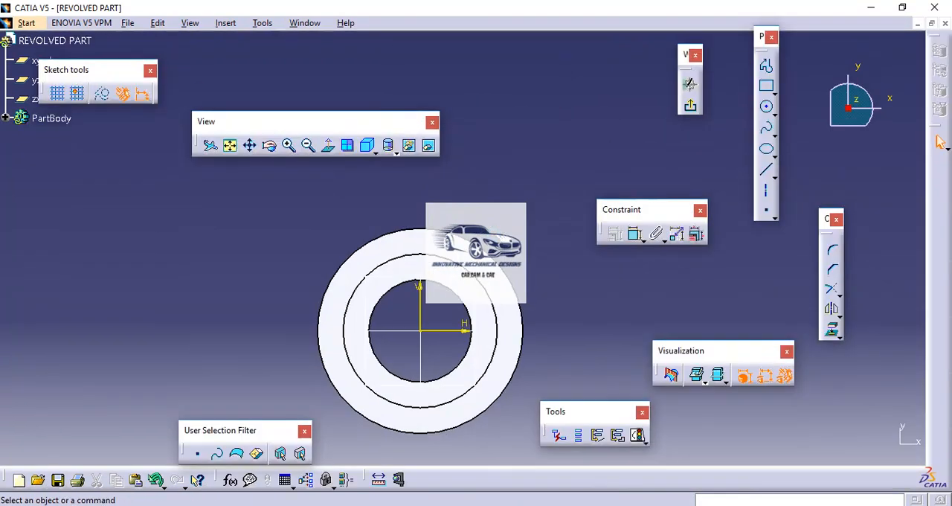
mouse_move(511, 232)
middle_down()
mouse_move(357, 185)
mouse_move(358, 193)
mouse_move(358, 160)
mouse_move(366, 183)
middle_up()
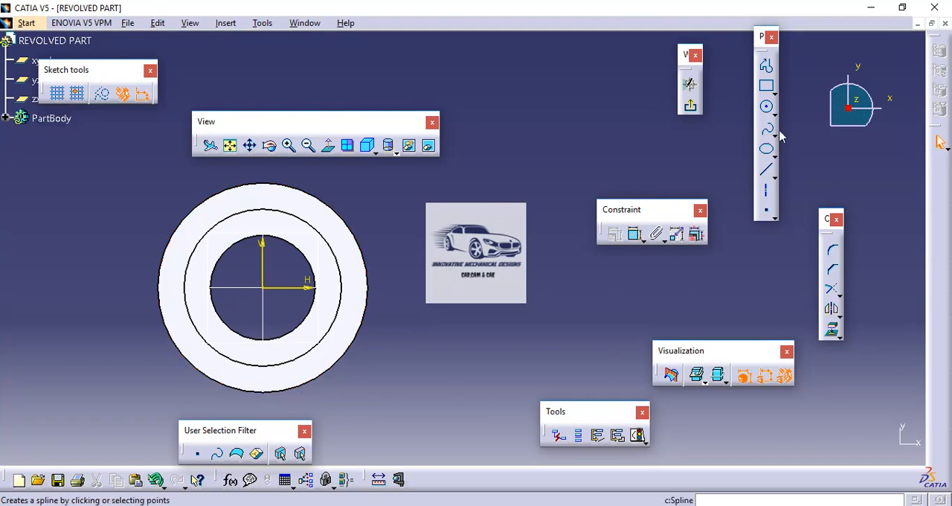
click(769, 110)
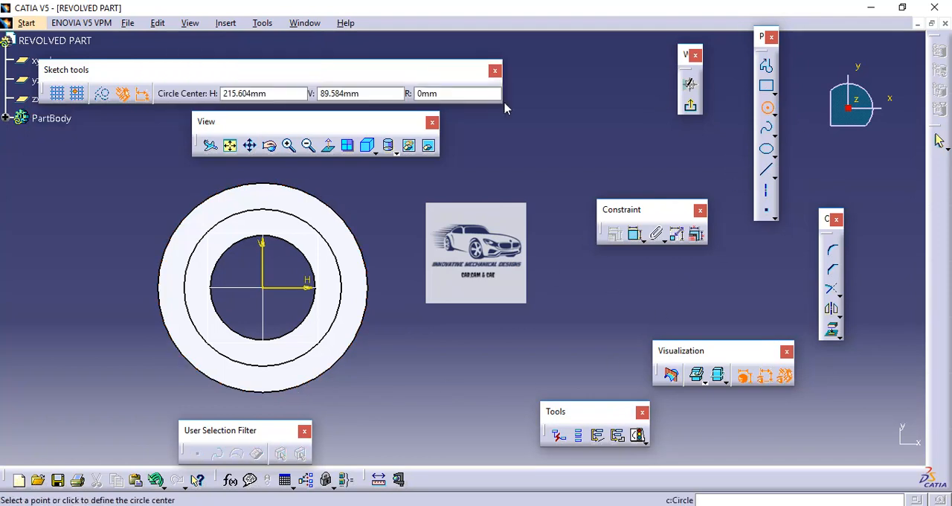
click(266, 289)
click(273, 177)
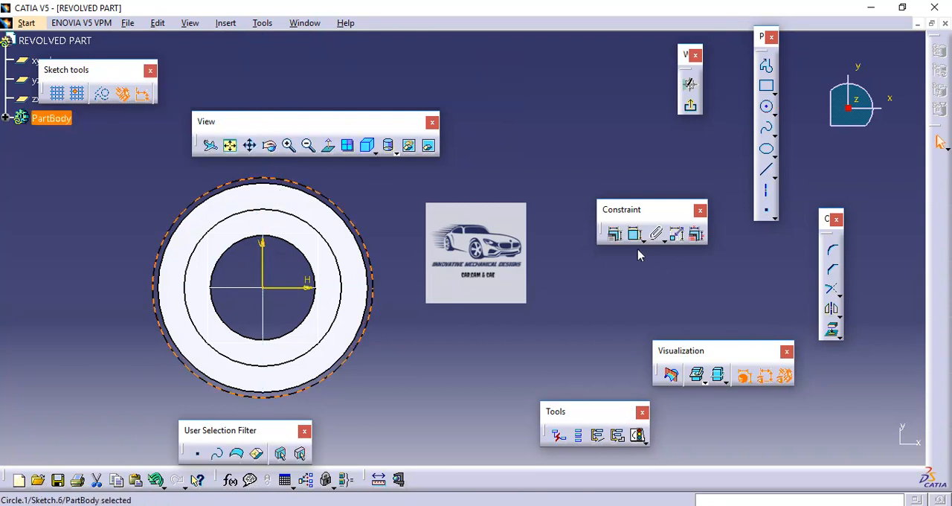
Dimension the outer circle's diameter and set it to 100 mm
click(634, 234)
click(434, 192)
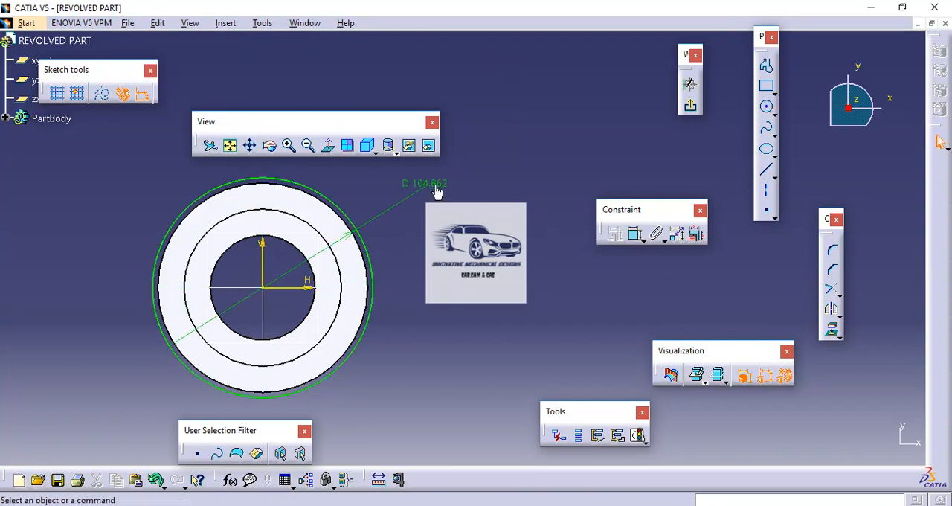
double_click(436, 186)
text(100)
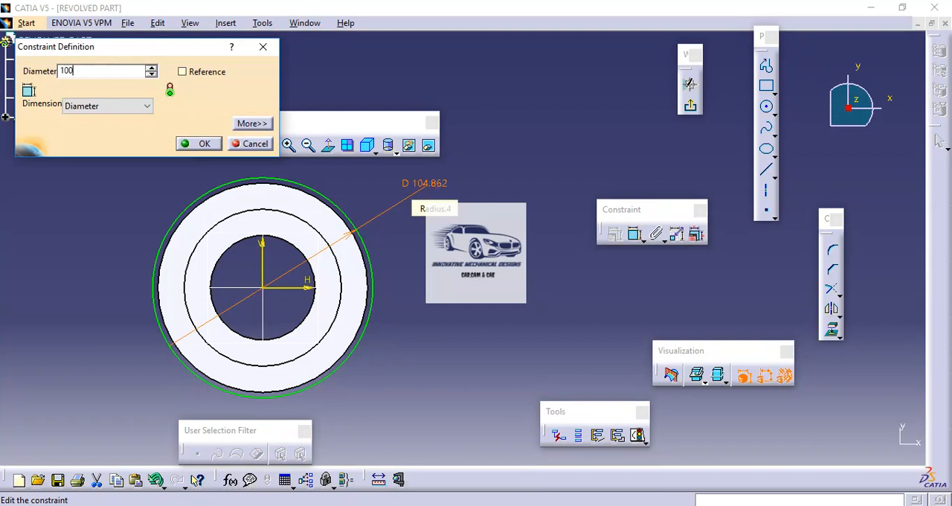
key(Return)
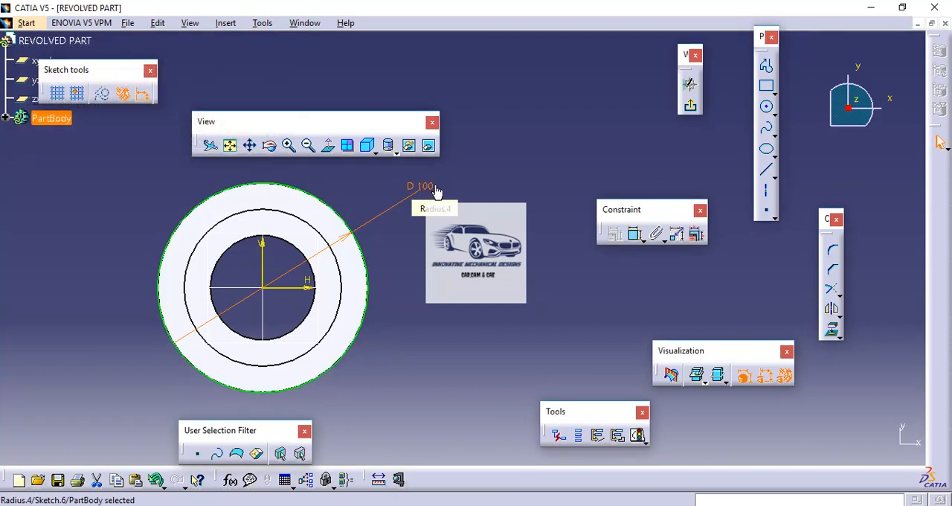
key(Escape)
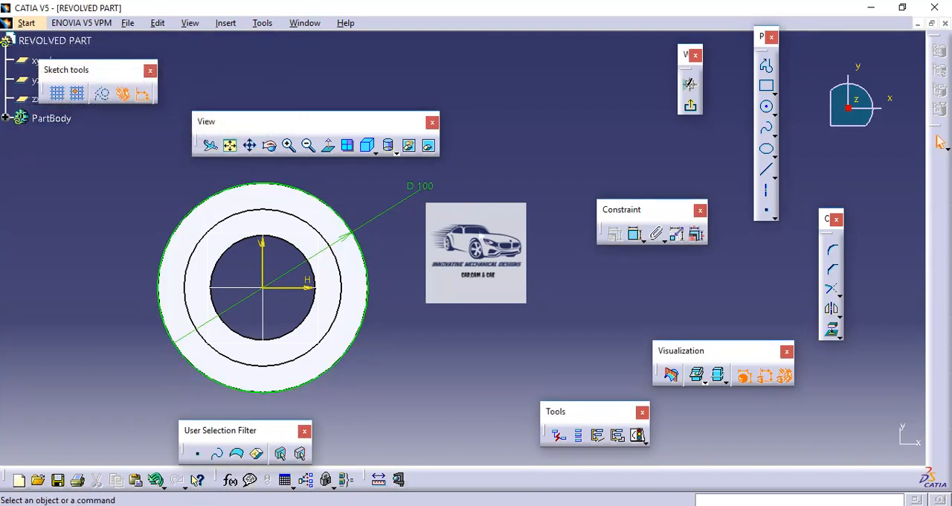
Sketch an open three-line profile starting and ending on the 100 mm circle, with a vertical end line about 50 mm long
click(767, 67)
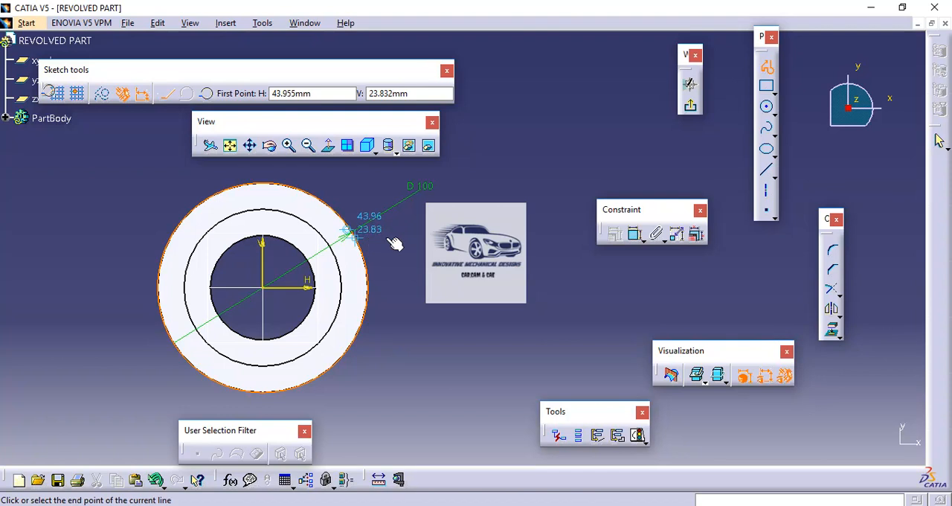
click(362, 240)
click(557, 238)
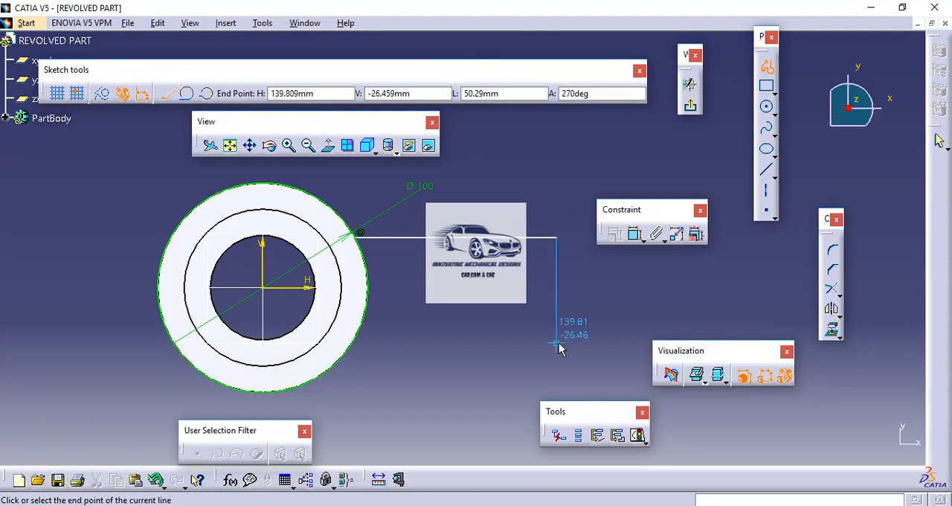
click(557, 343)
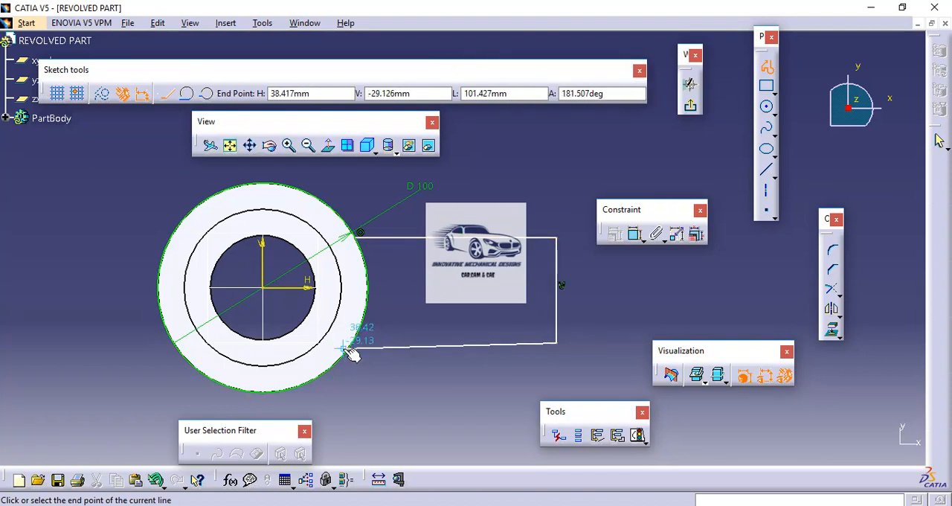
click(354, 344)
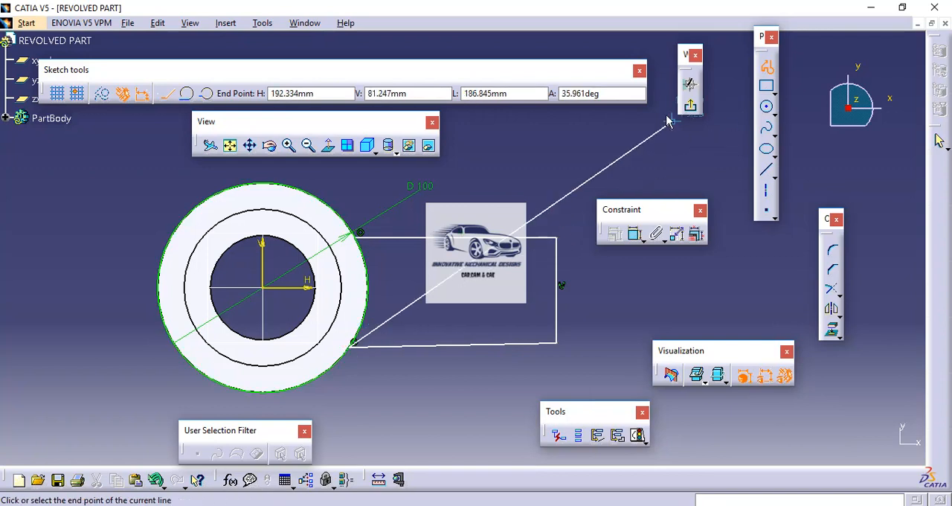
click(768, 67)
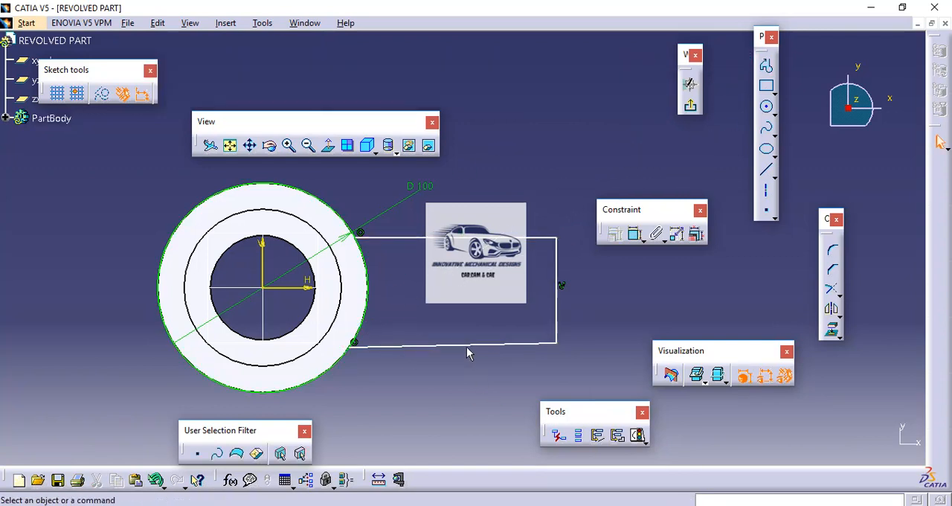
Constrain the profile's slightly slanted lower line to be horizontal
click(497, 345)
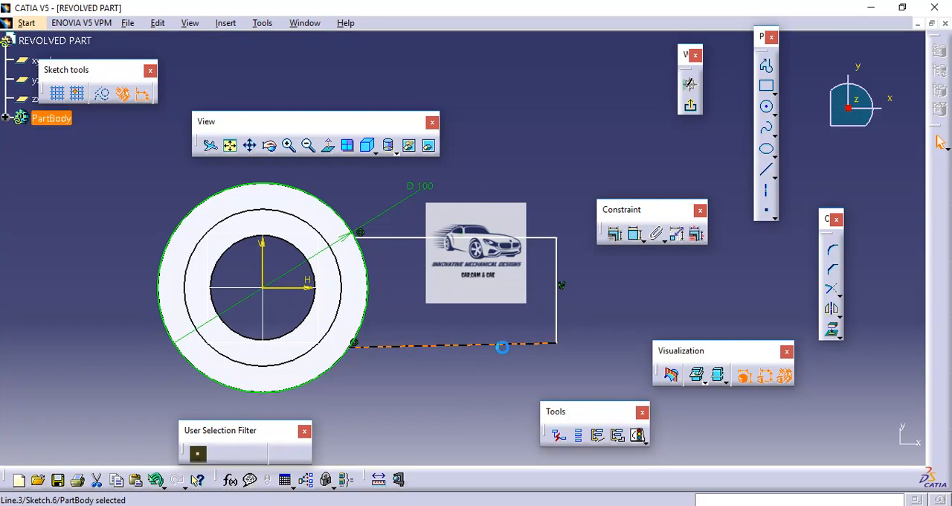
click(617, 237)
click(867, 395)
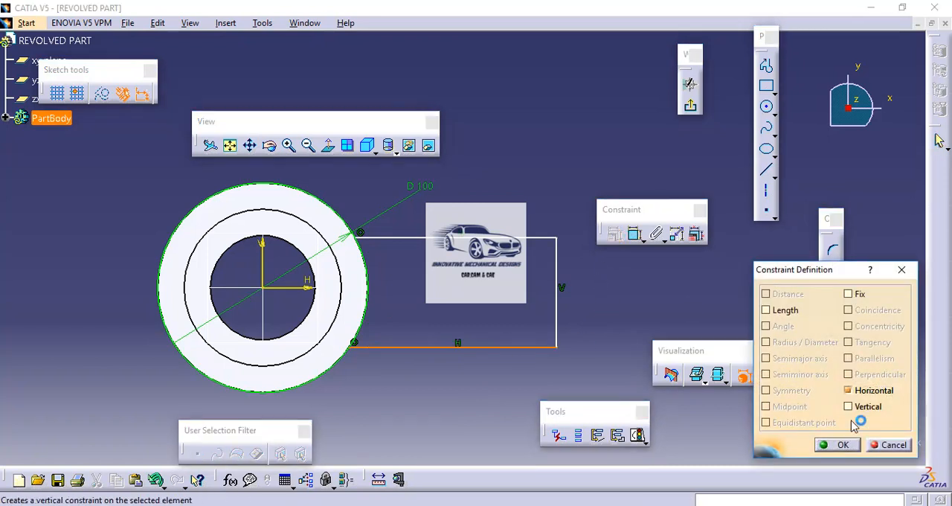
click(840, 445)
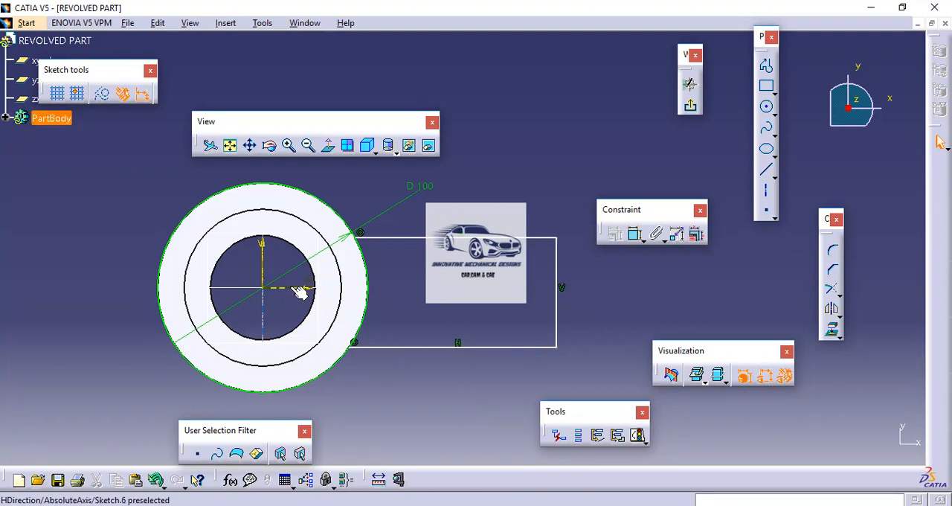
Make the profile's upper and lower lines symmetric about the sketch's H axis
click(418, 237)
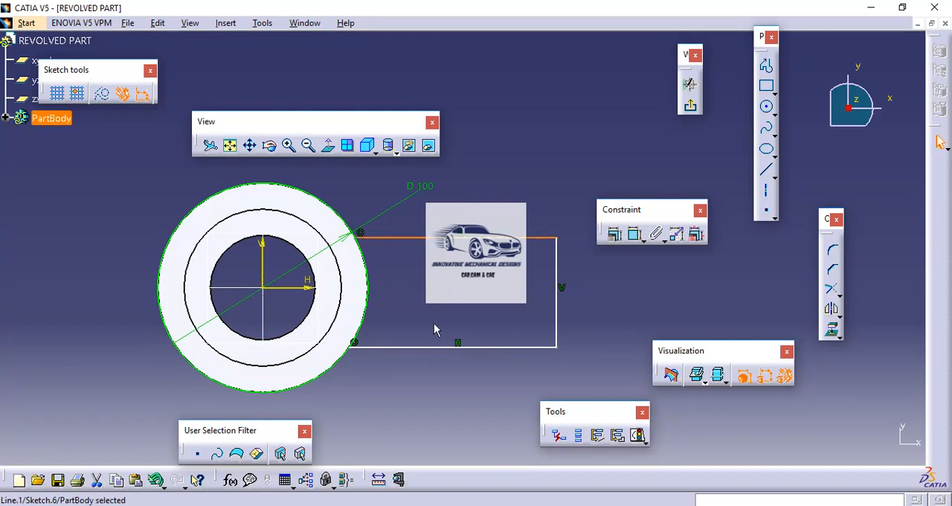
ctrl+click(442, 351)
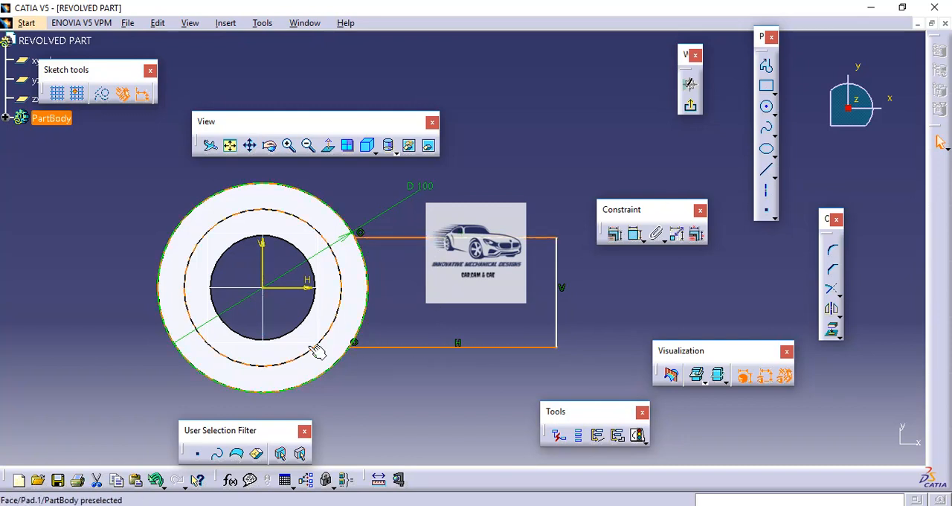
ctrl+click(295, 291)
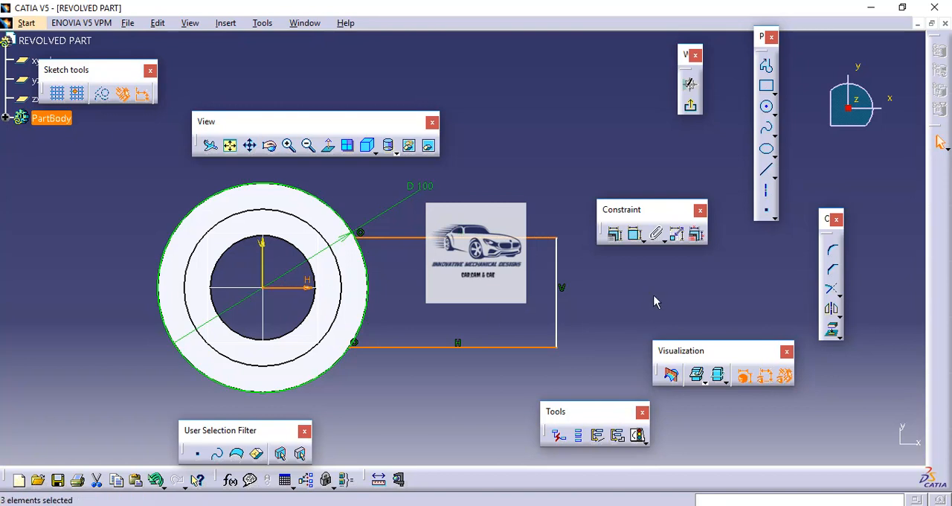
click(615, 235)
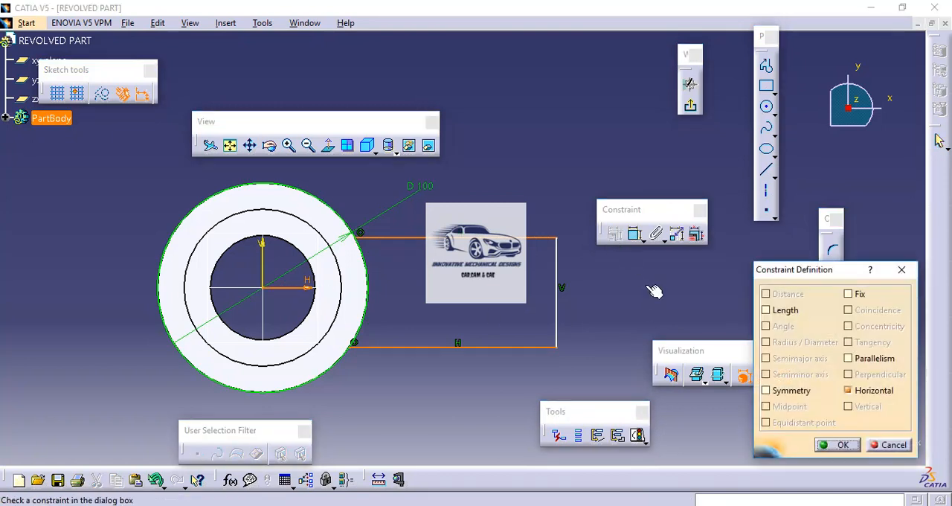
click(781, 394)
click(842, 445)
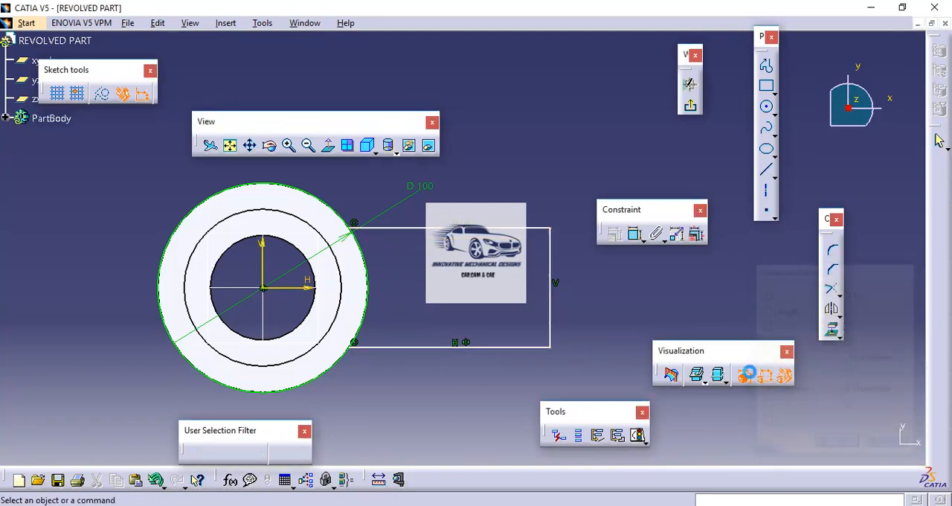
Dimension the distance between the profile's upper and lower lines and set it to 75 mm
click(636, 235)
click(431, 228)
click(452, 347)
click(436, 279)
double_click(437, 279)
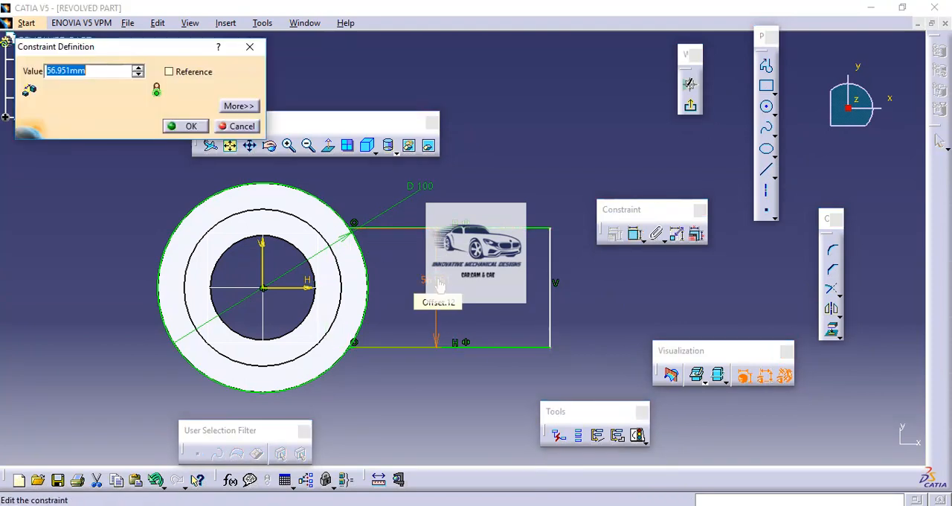
text(75)
key(Return)
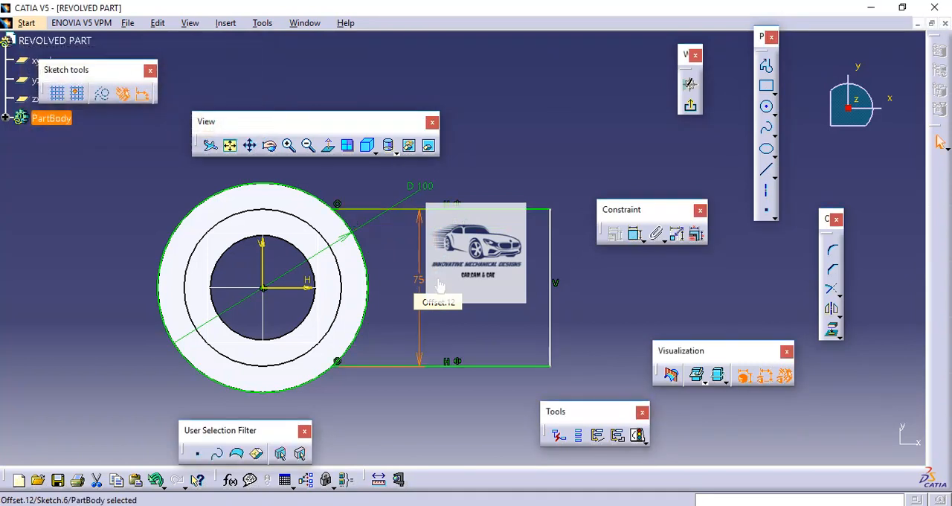
click(614, 306)
Dimension the distance from the sketch's V axis to the profile's vertical end line and set it to 98 mm
click(636, 235)
click(551, 317)
click(265, 272)
click(426, 424)
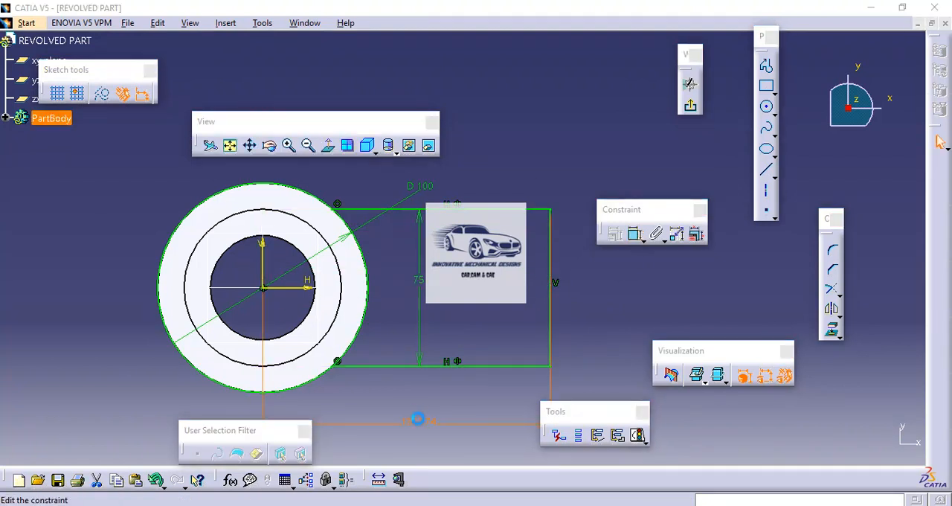
double_click(416, 421)
text(9)
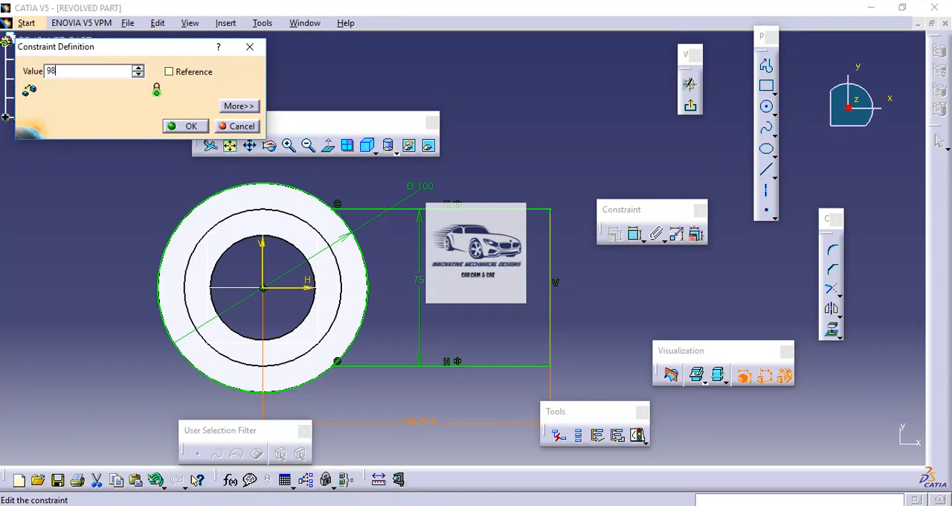
text(8)
key(Return)
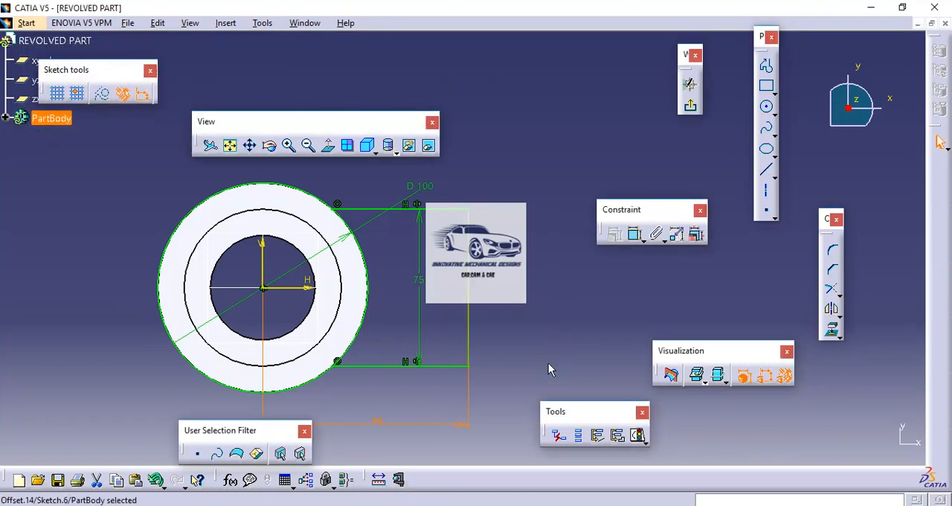
click(543, 330)
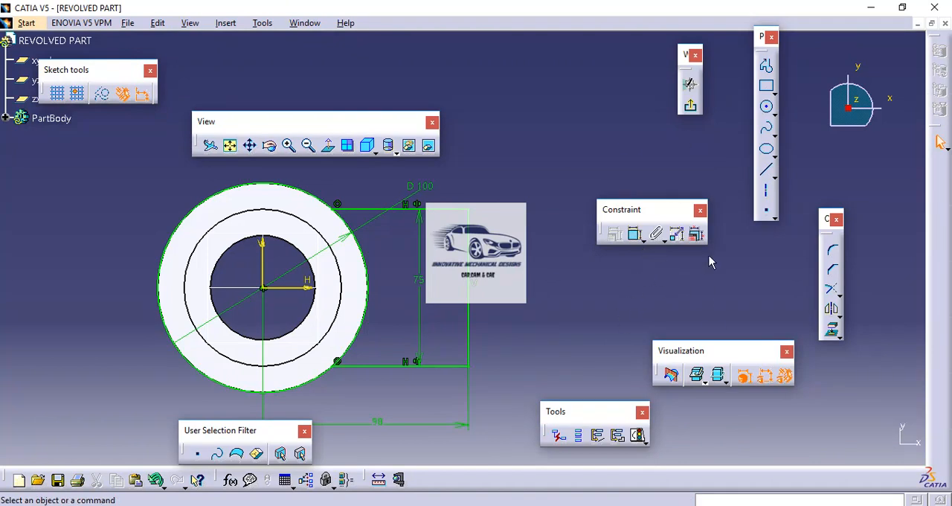
Quick Trim the circle's large arc outside the profile, keeping the arc between the two horizontal lines, and exit the sketch
click(839, 292)
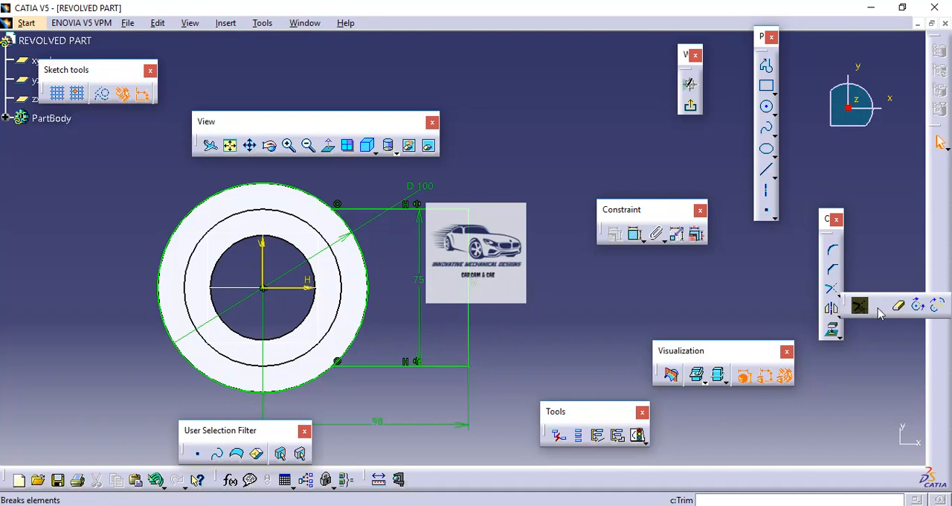
click(902, 311)
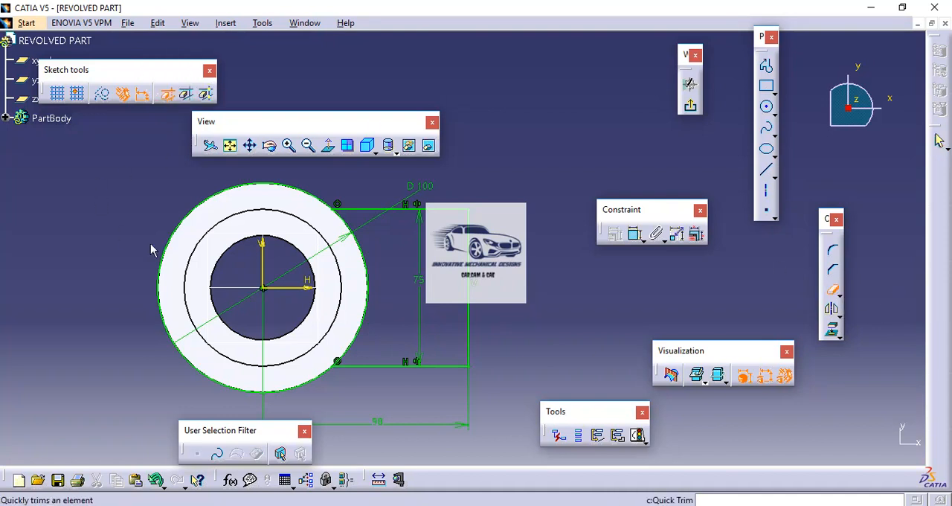
click(177, 344)
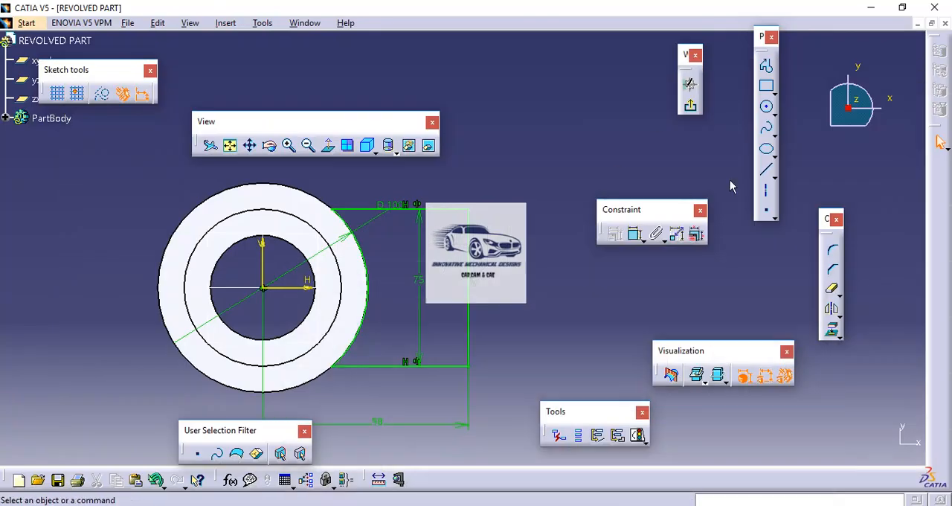
click(692, 108)
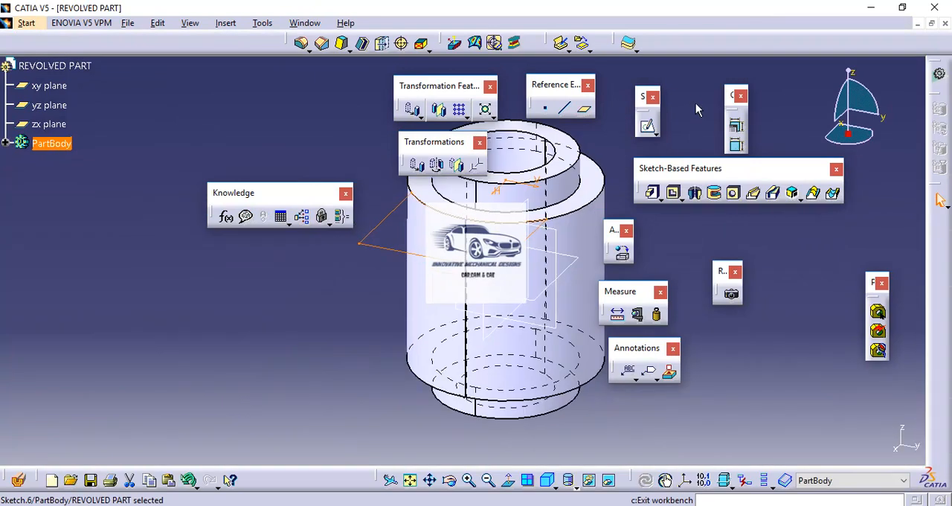
Pad the sketch with the Up to plane limit, ending at the lower annular face of the main cylindrical body
click(652, 194)
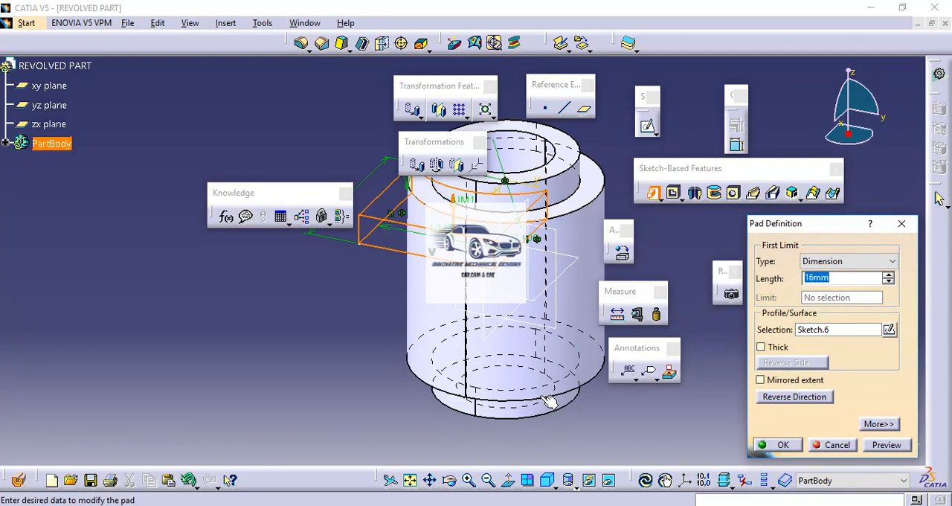
click(822, 265)
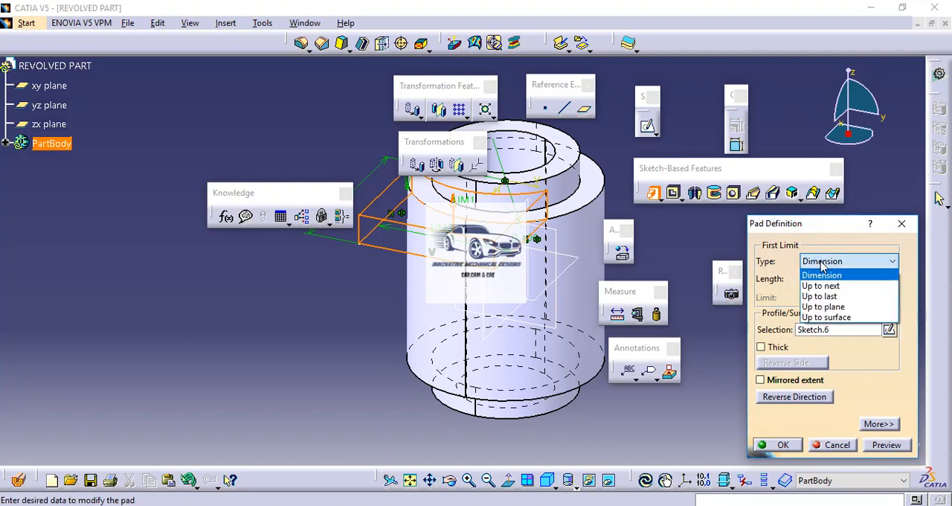
click(823, 308)
middle_drag(553, 343, 541, 175)
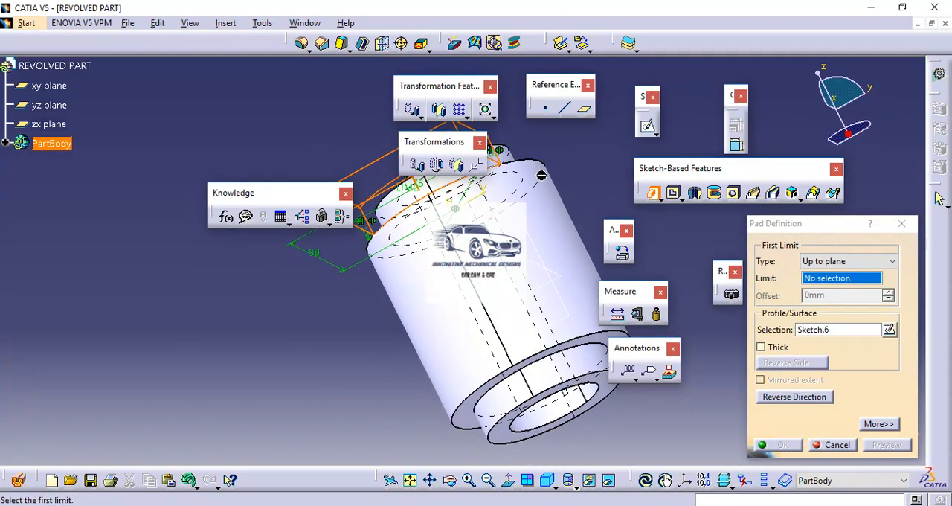
click(606, 340)
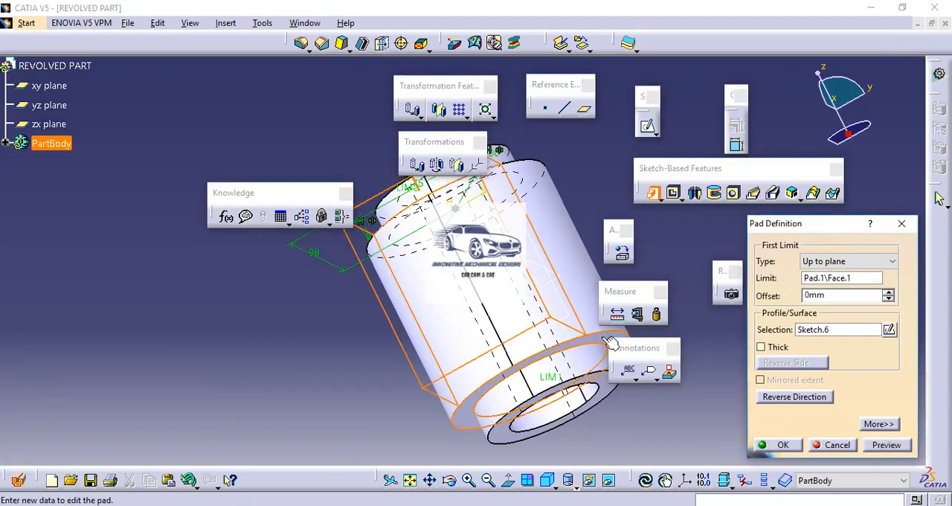
click(777, 445)
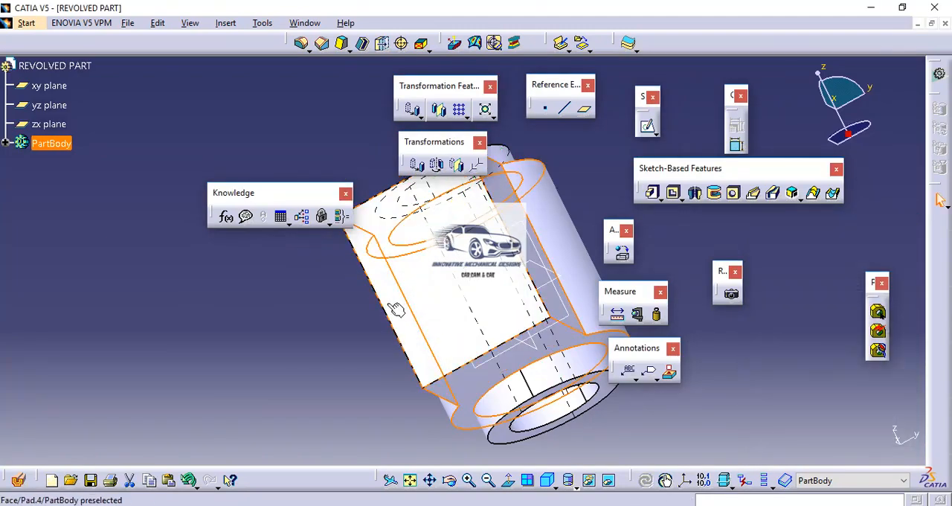
Examine the new rectangular pad from another side and set the standard front view
middle_drag(388, 304, 638, 260)
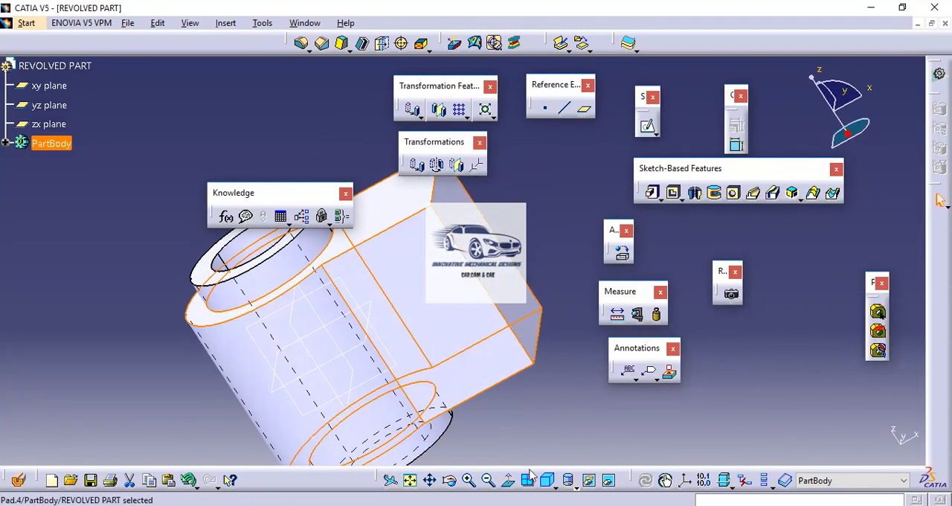
click(554, 485)
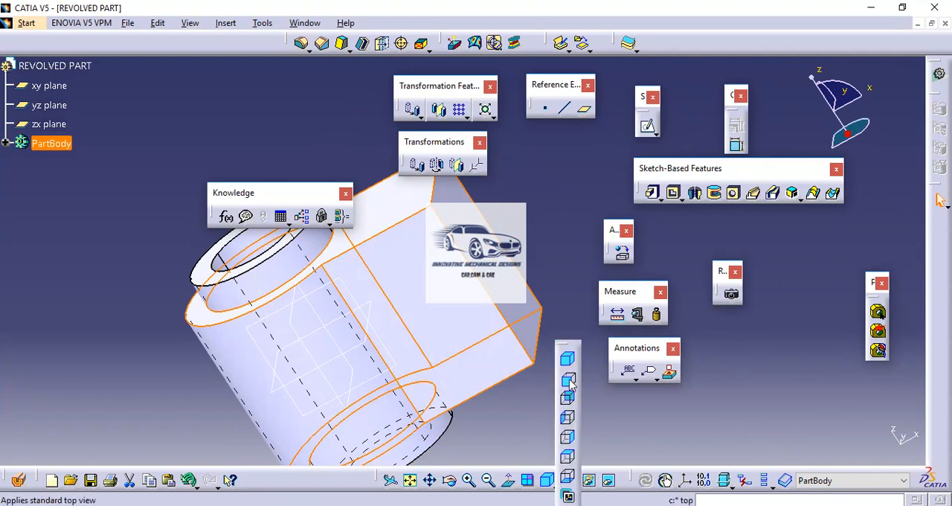
click(560, 368)
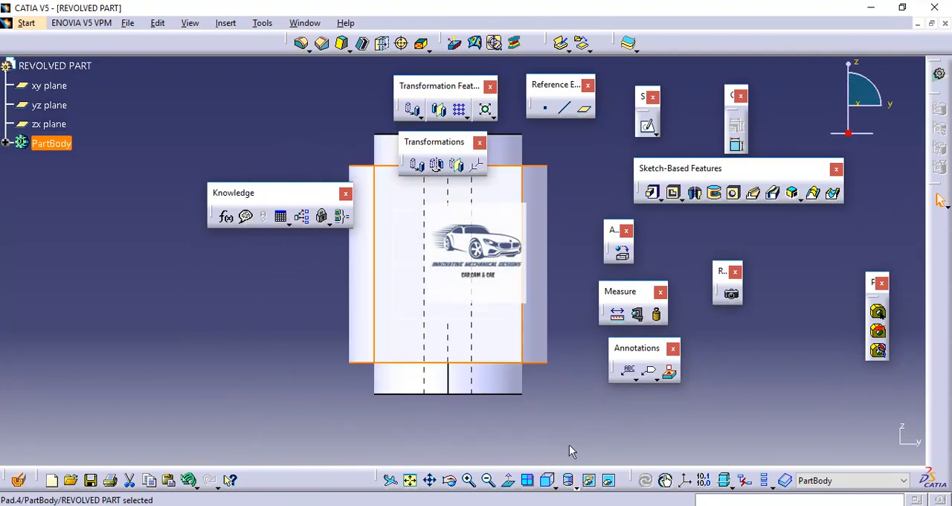
Set the standard left view and consult the dimensions of the block's tapered end in the PDF drawing in Adobe Reader
click(568, 485)
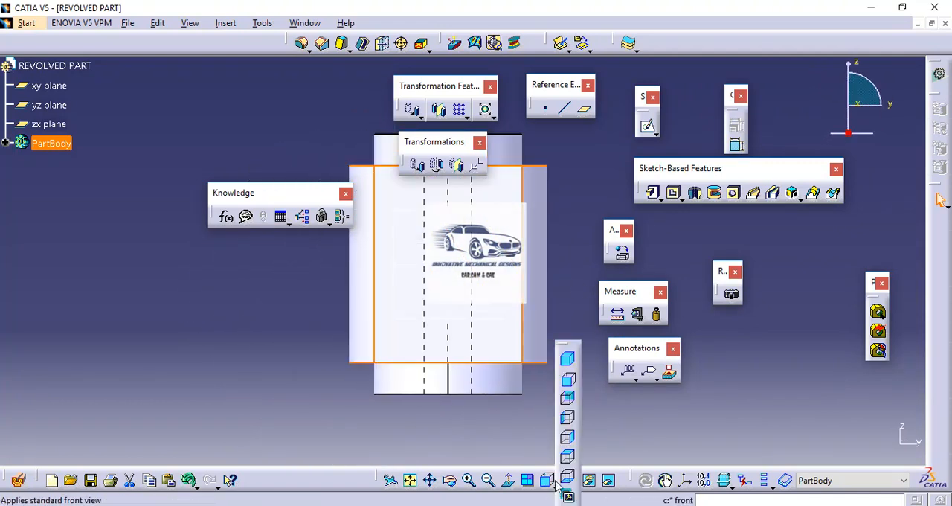
click(569, 420)
click(555, 334)
middle_drag(558, 289, 557, 357)
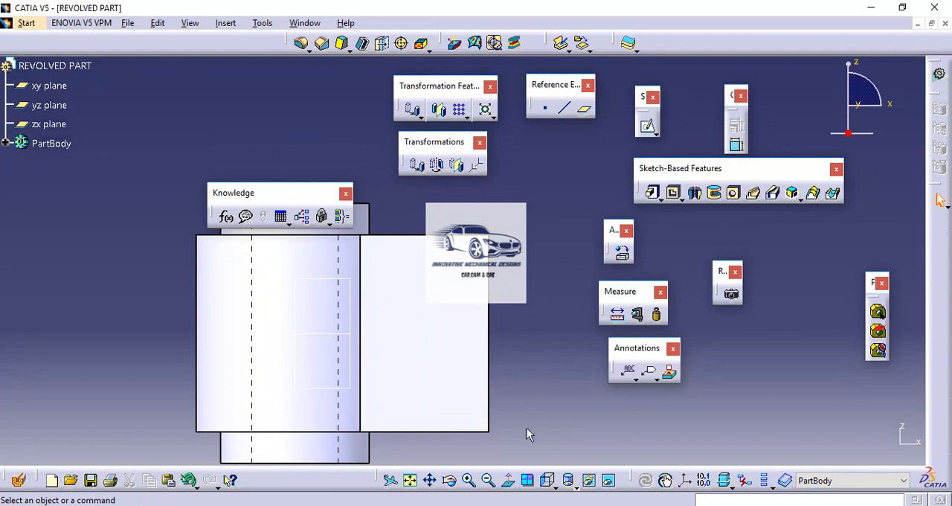
click(554, 505)
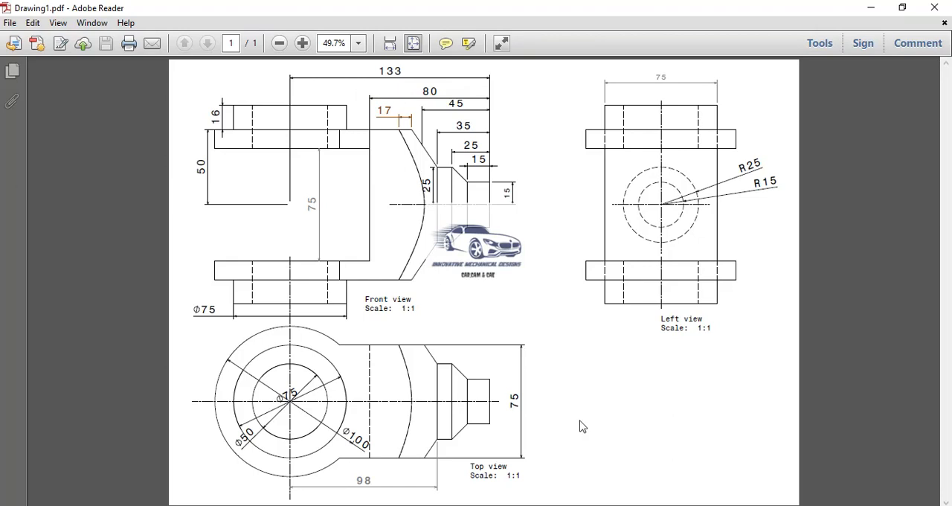
click(536, 505)
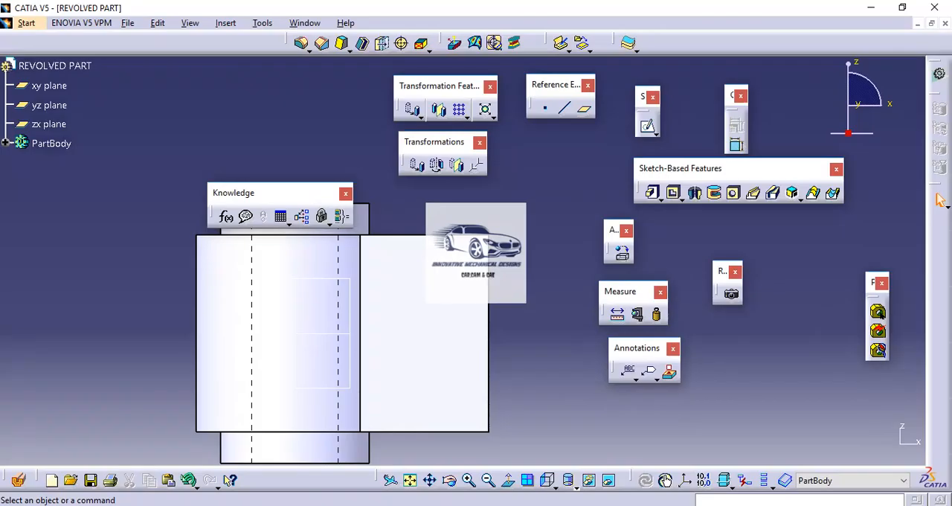
Start a new sketch on the zx plane and orient the view normal to it with the block end facing +X
click(351, 393)
click(647, 127)
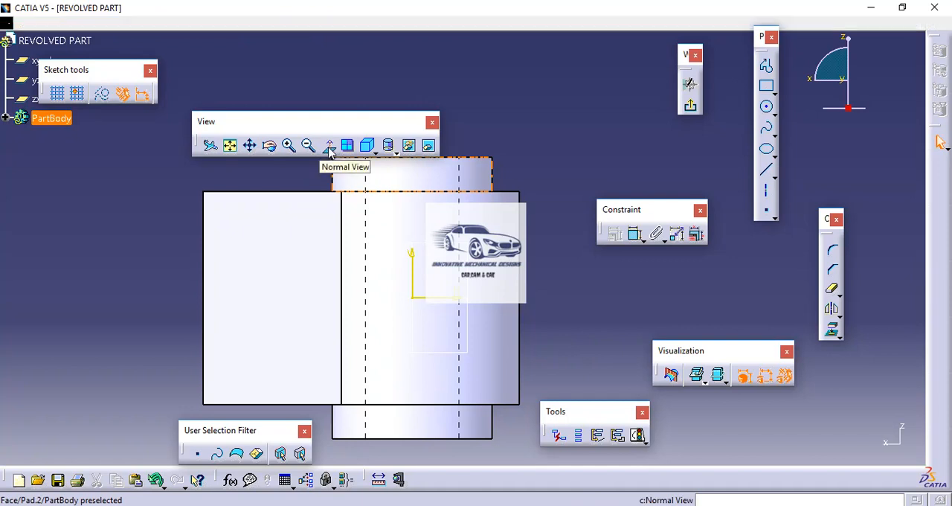
click(330, 147)
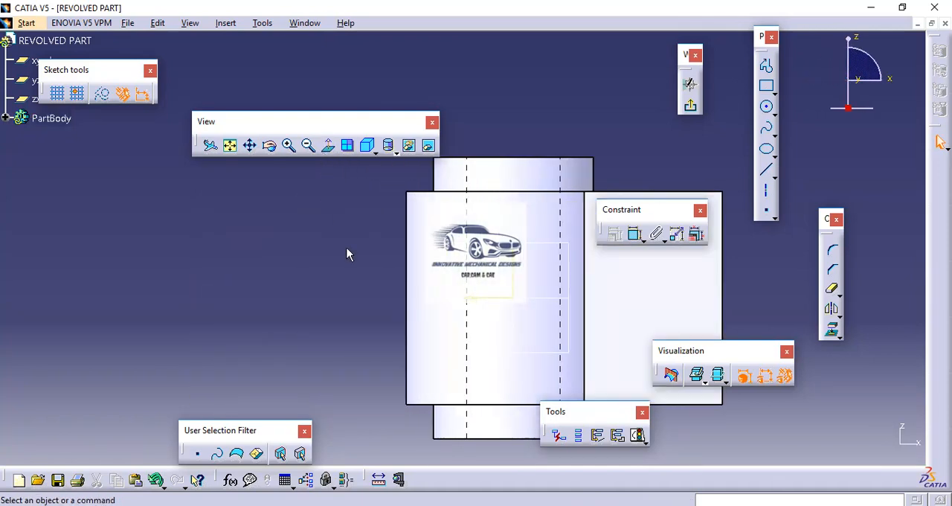
mouse_move(344, 248)
middle_down()
mouse_move(105, 233)
mouse_move(122, 198)
mouse_move(130, 237)
middle_up()
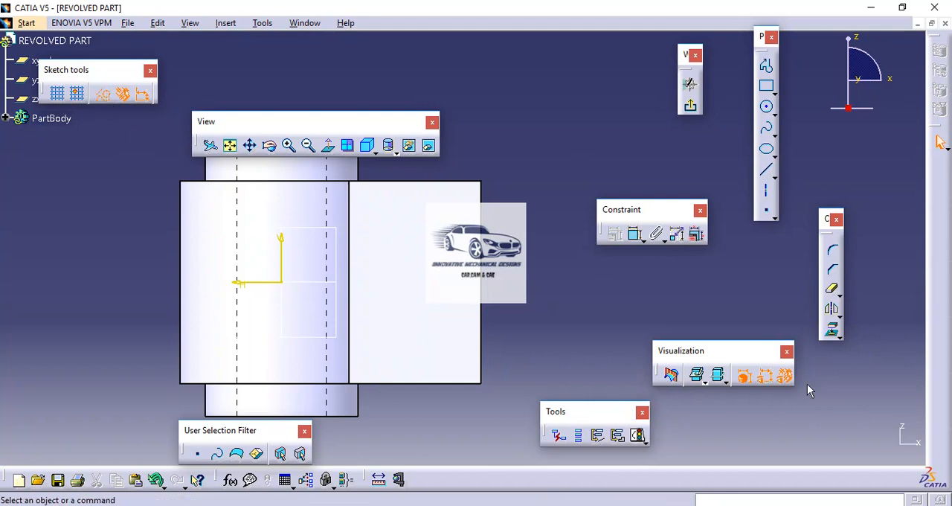
Project the rectangular block's upper edge and vertical end edge onto the sketch as construction elements
click(832, 330)
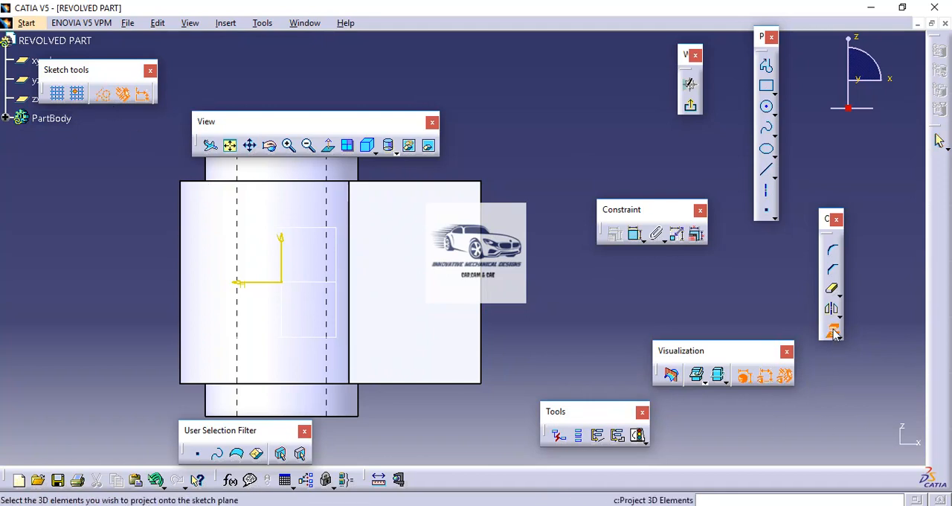
click(471, 181)
click(482, 220)
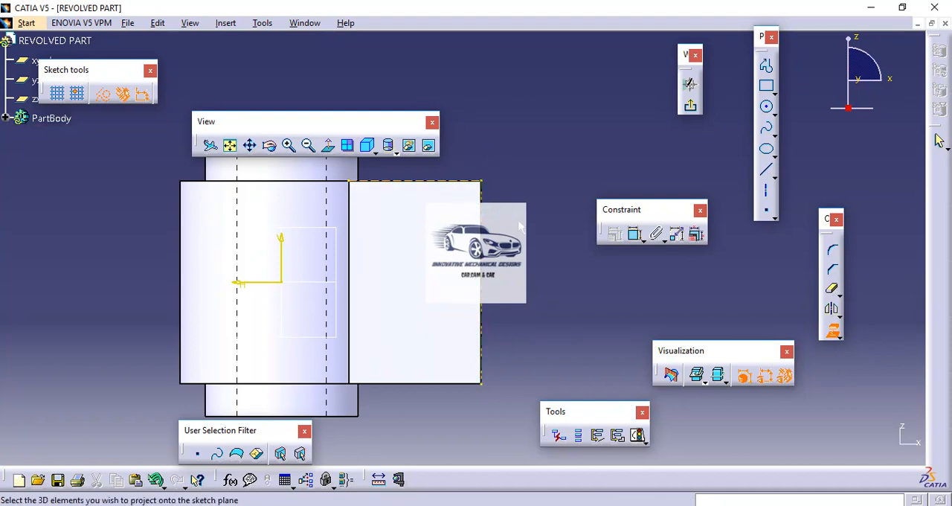
click(833, 334)
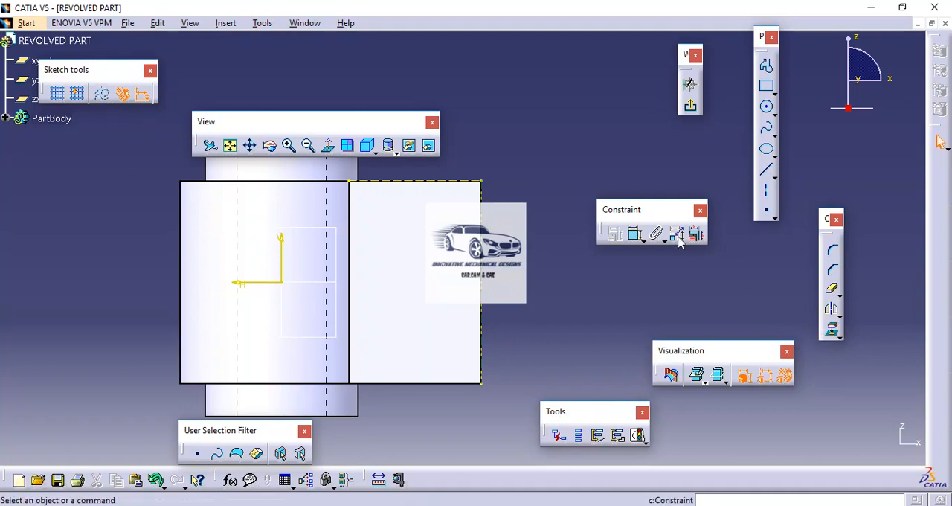
Draw an inclined line from the projected upper edge, about 31 mm from the end edge, down to the end edge
click(767, 170)
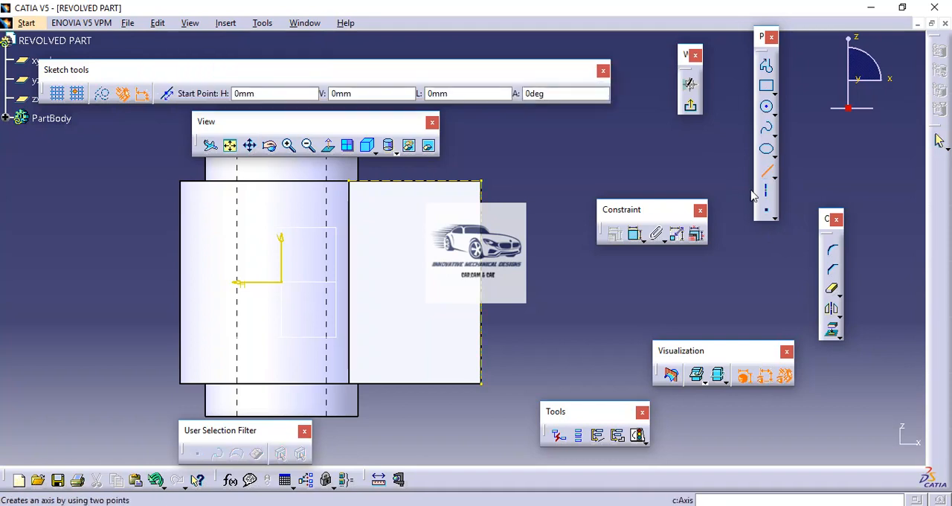
click(427, 187)
click(491, 254)
Dimension the inclined line's upper endpoint from the projected vertical end edge and set the distance to 17 mm
click(635, 234)
click(422, 181)
click(482, 198)
click(459, 152)
double_click(460, 152)
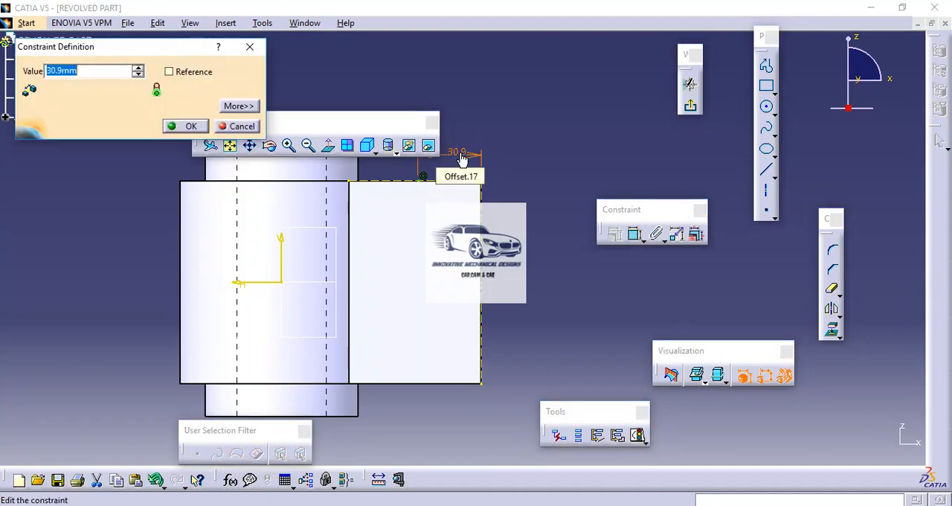
text(1)
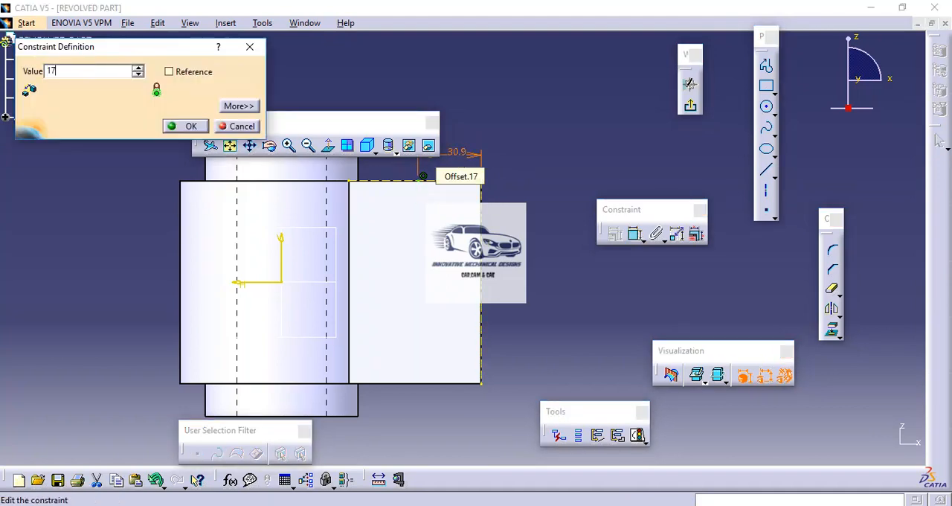
text(7)
key(Return)
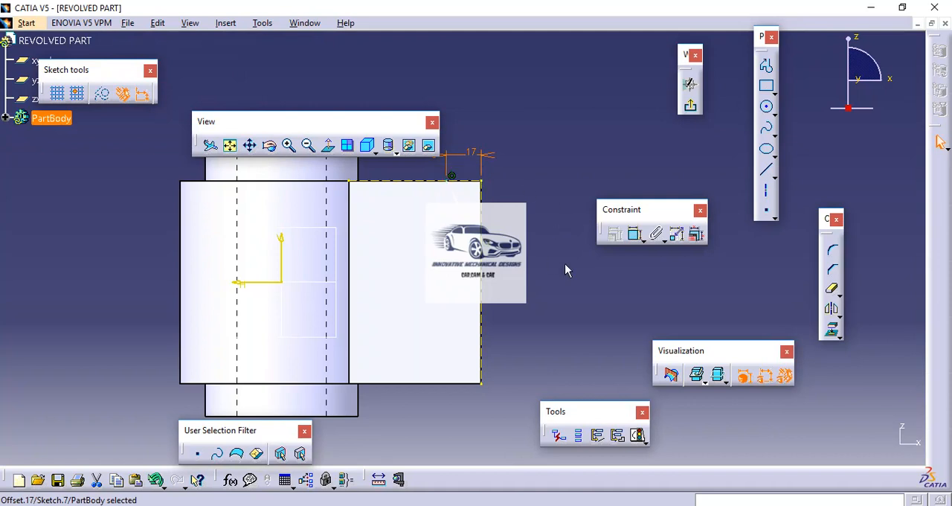
Dimension the inclined line's lower endpoint from the sketch's H axis, set the distance to 25 mm, and exit the sketch
click(636, 235)
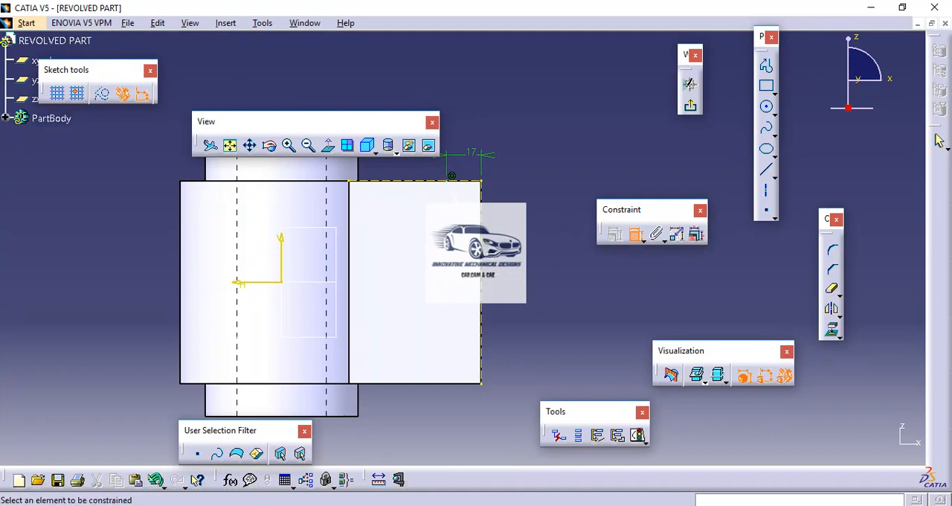
click(474, 248)
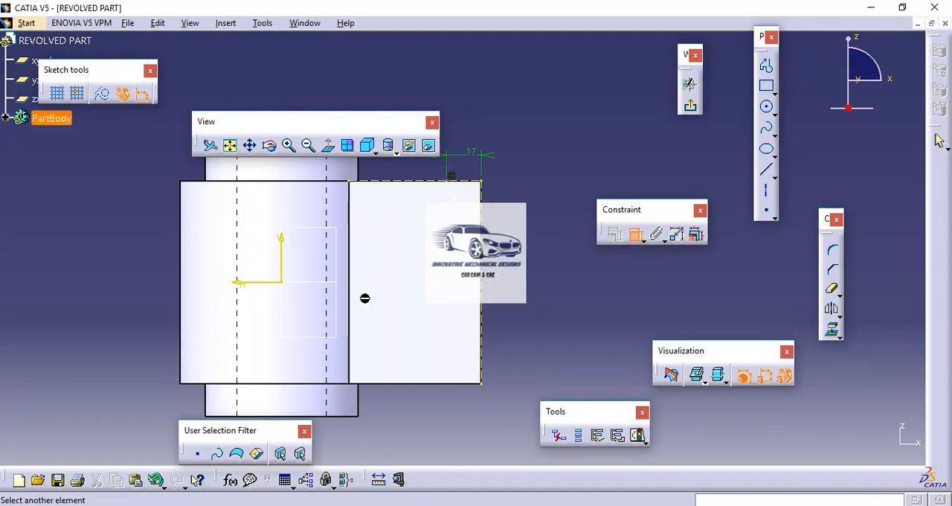
click(269, 283)
click(534, 262)
double_click(529, 268)
text(25)
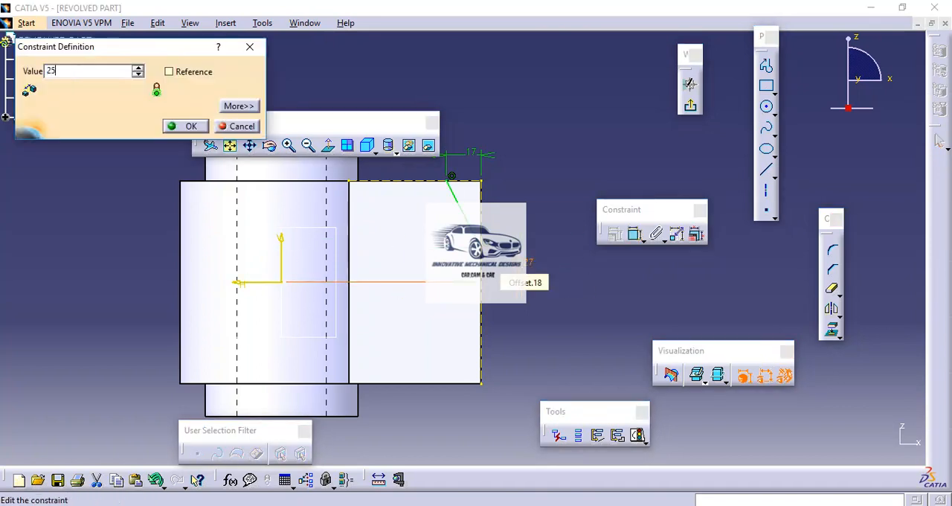
key(Return)
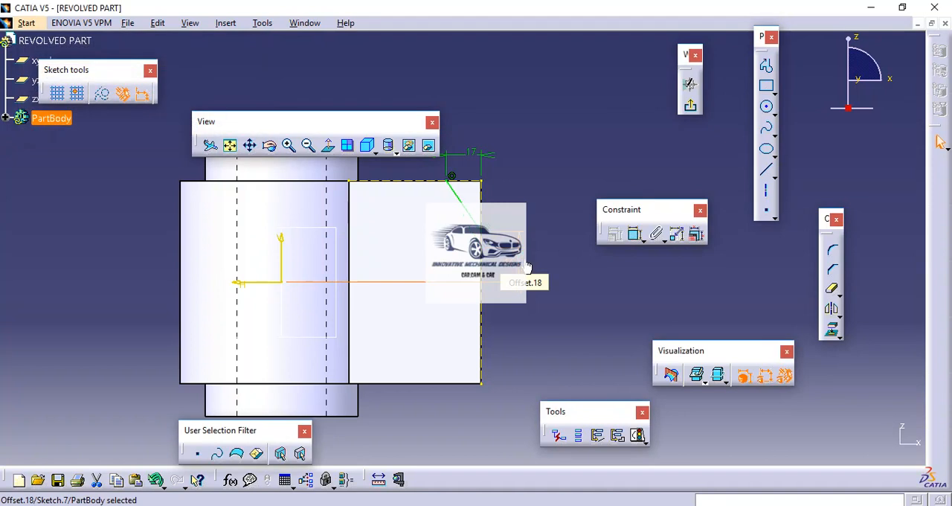
click(691, 105)
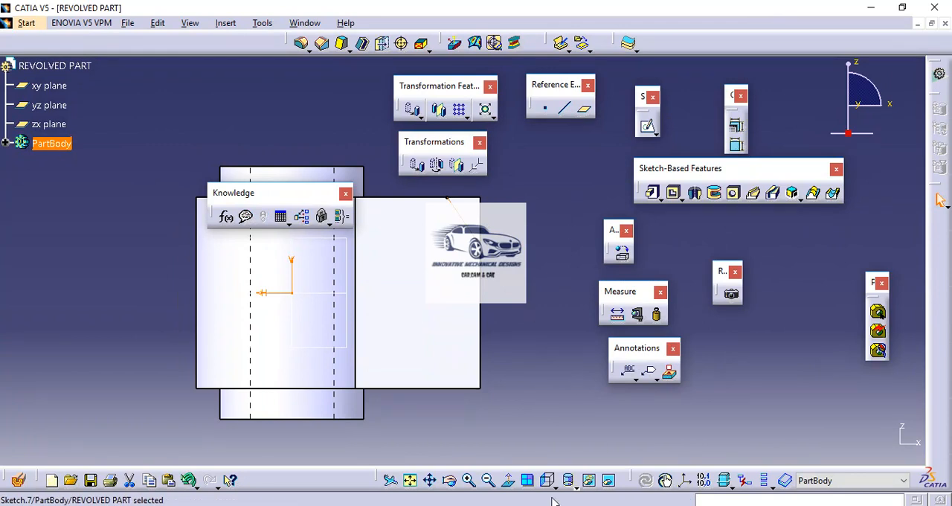
Create a 360° Groove from the inclined line sketch around the sketch's H direction, with the direction reversed
click(569, 484)
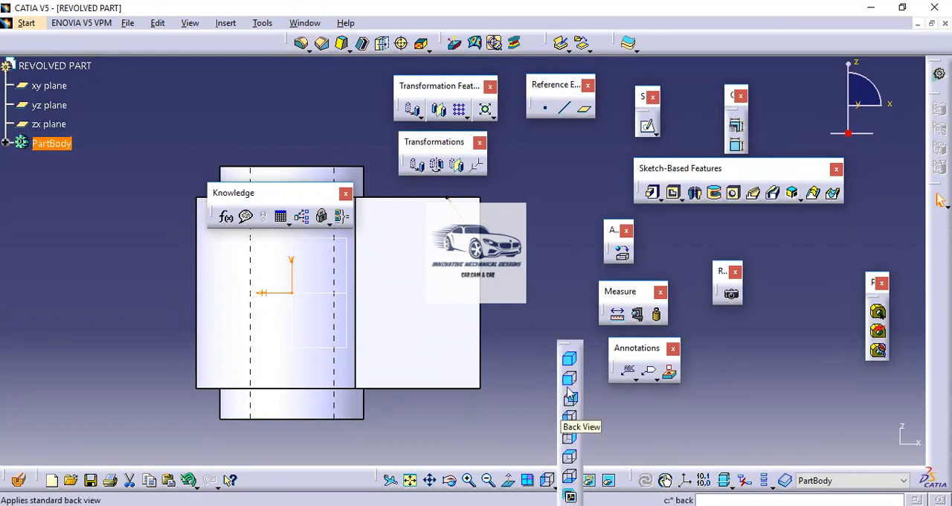
click(569, 361)
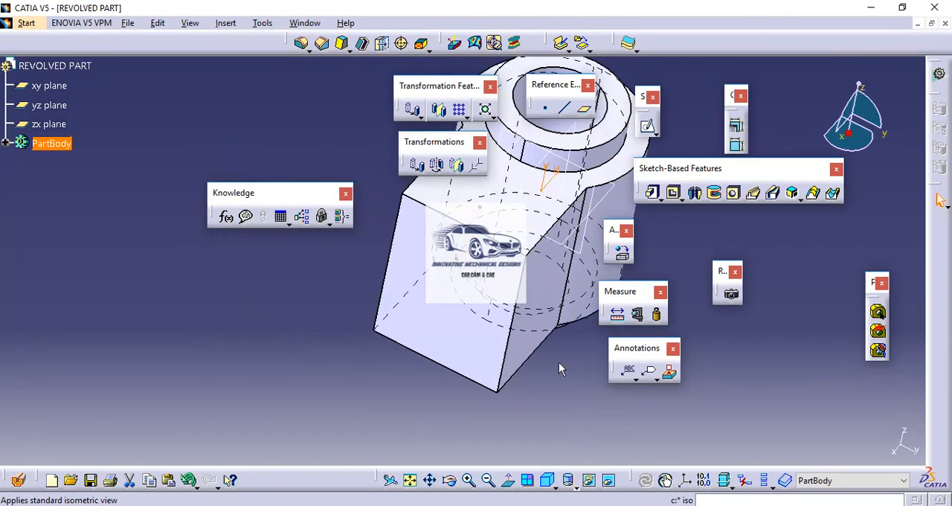
middle_drag(551, 429, 338, 436)
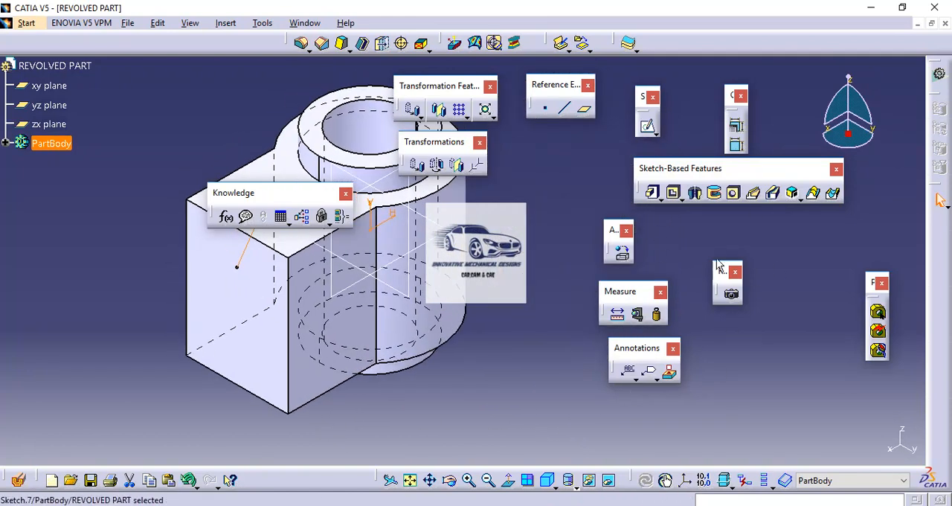
click(714, 195)
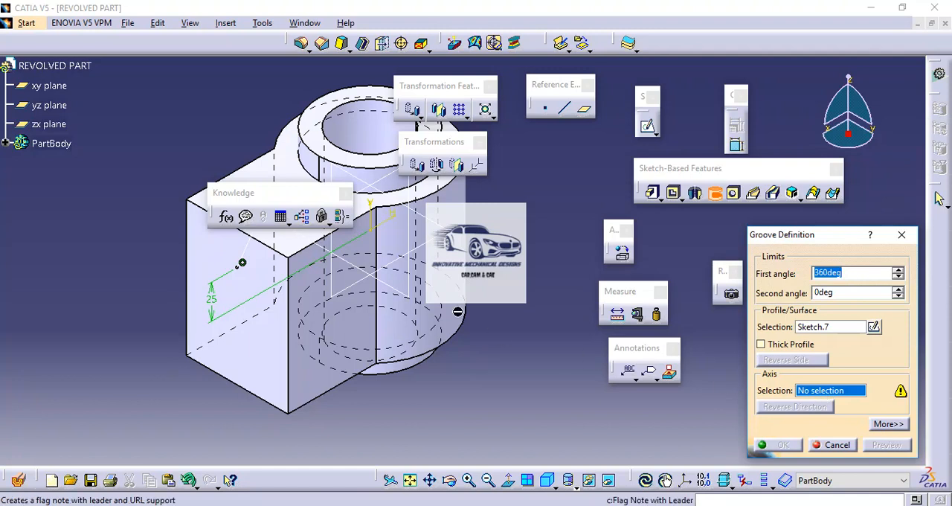
click(396, 220)
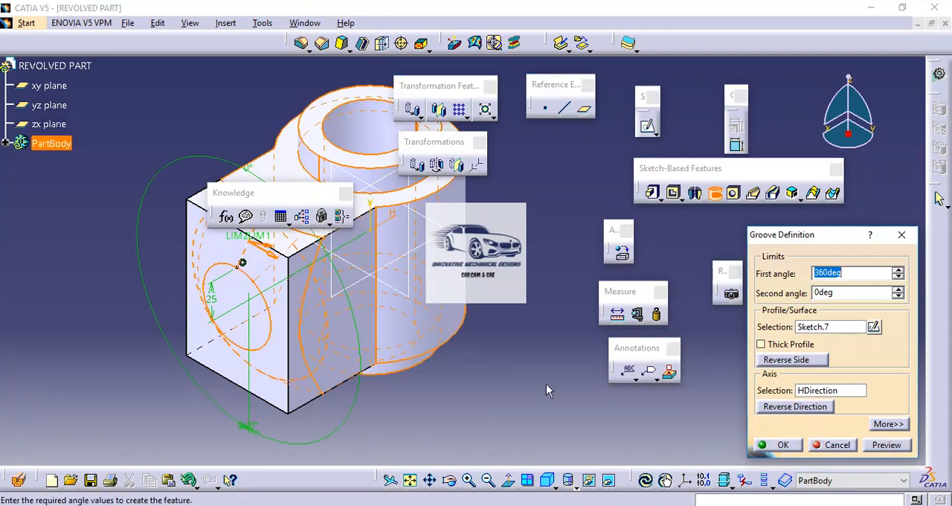
middle_drag(498, 347, 540, 399)
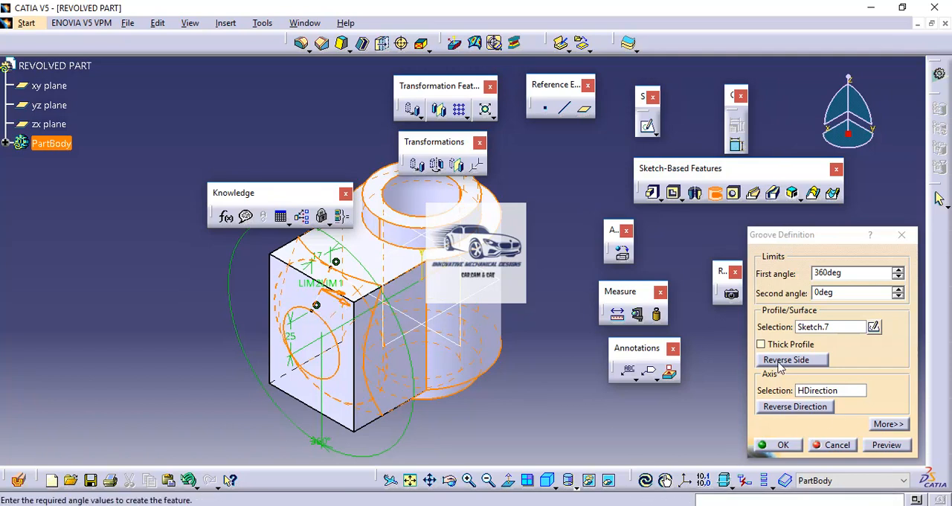
click(796, 408)
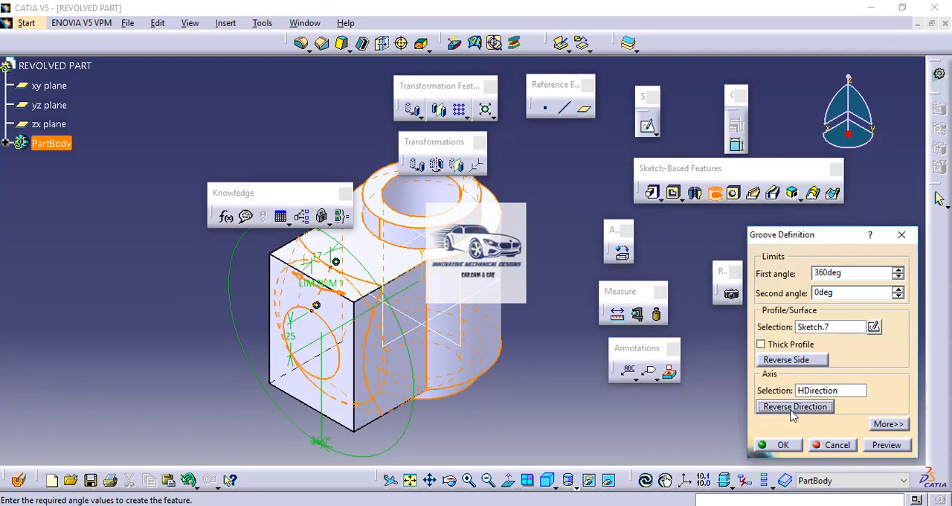
click(782, 444)
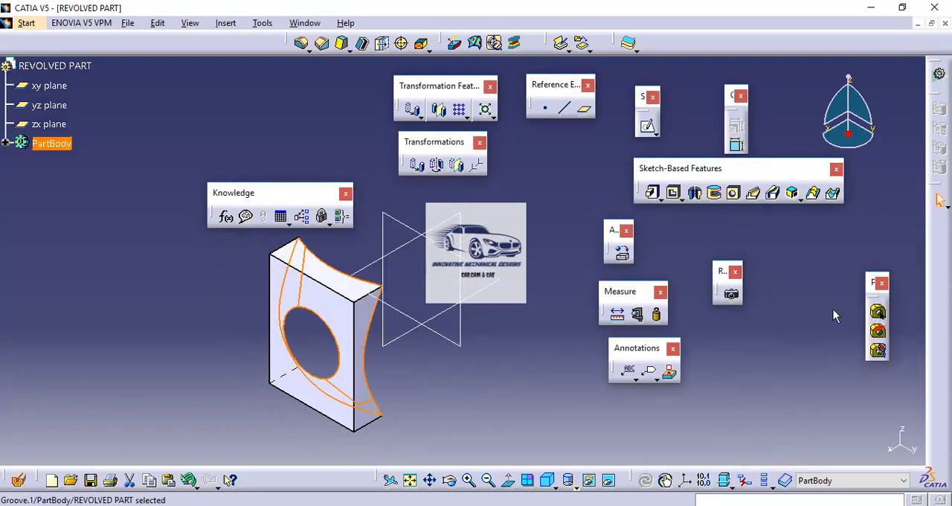
Edit the groove to reverse its axis direction and material side so only the block's outer corners are cut, previewing before applying
click(6, 143)
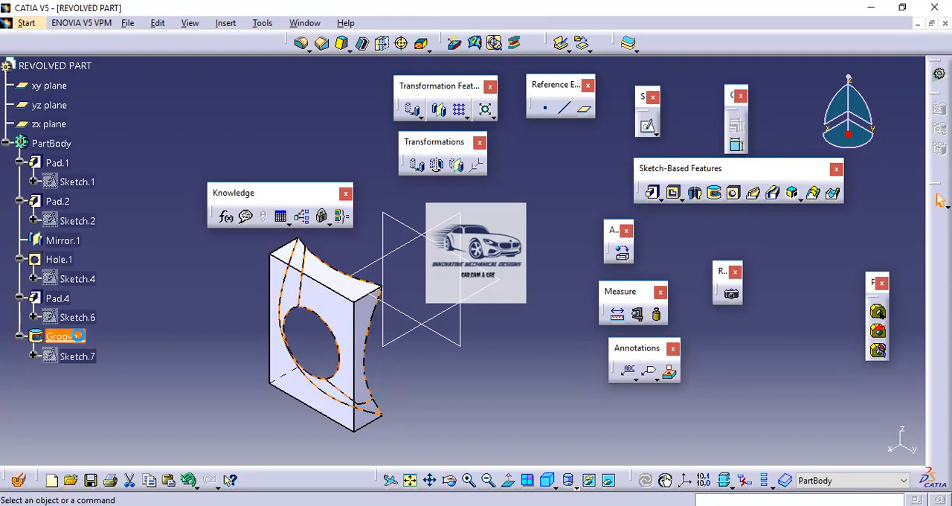
double_click(67, 337)
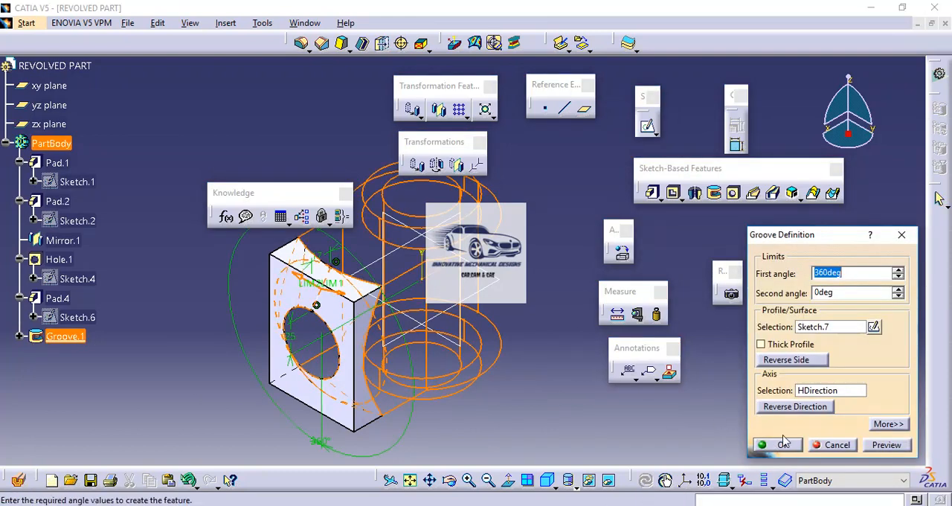
click(785, 408)
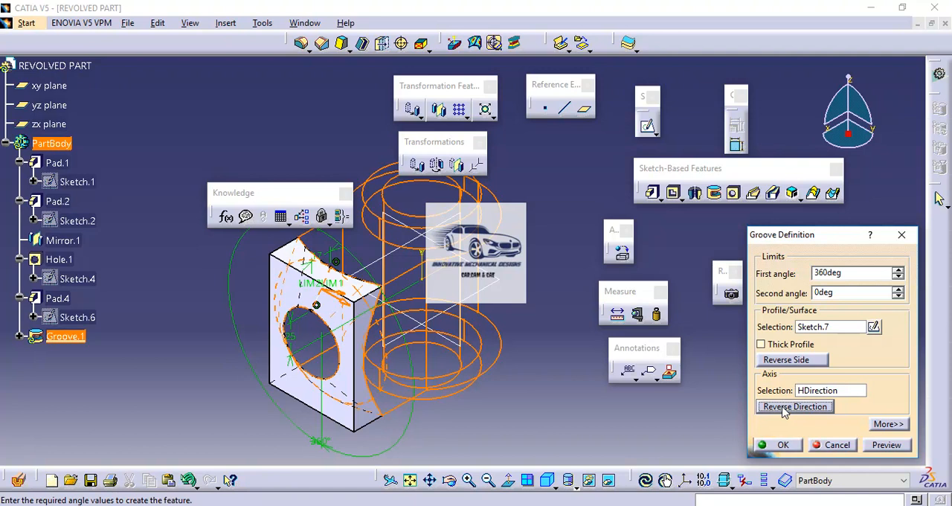
click(788, 361)
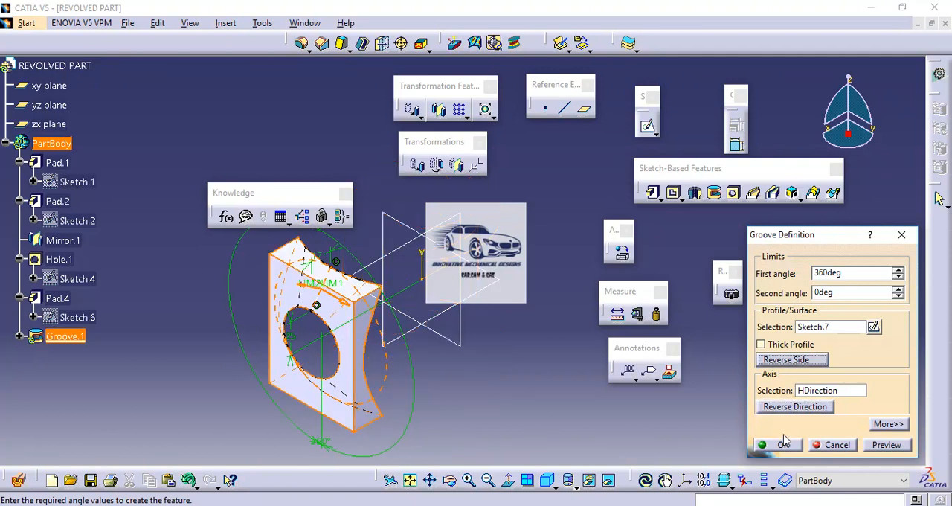
click(884, 446)
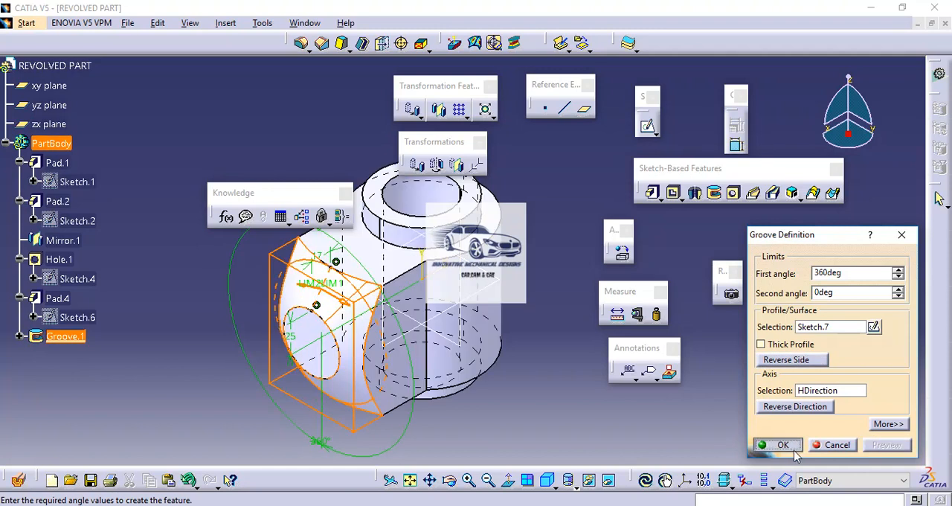
click(791, 448)
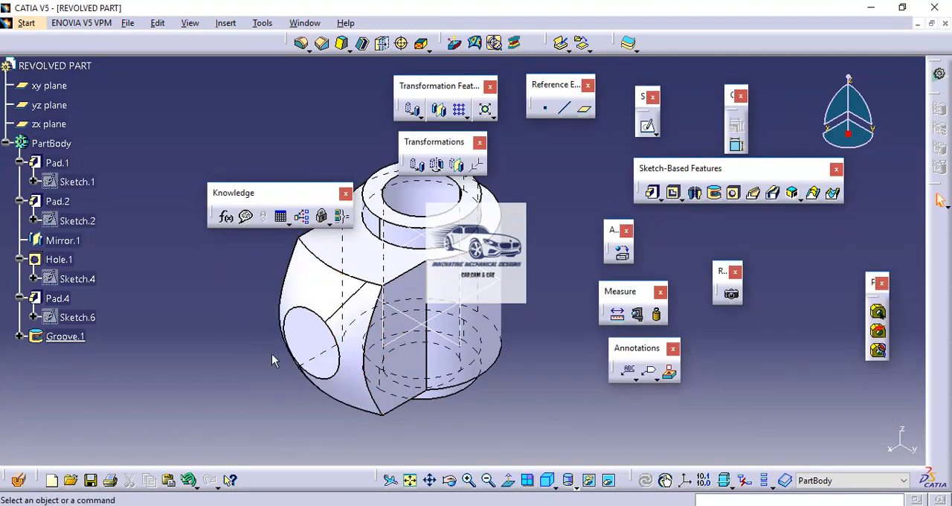